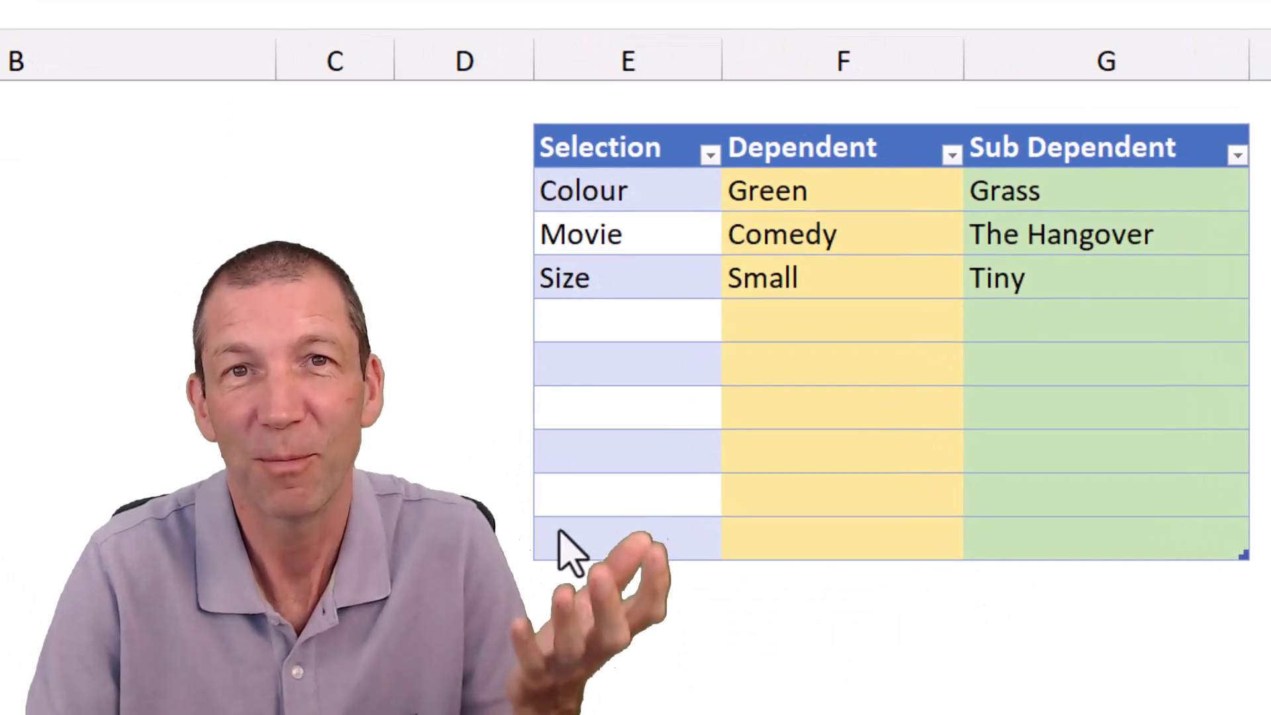
# - Fill the table's fourth row from its drop-down lists with Movie, Action and Point Break
pyautogui.click(671, 324)
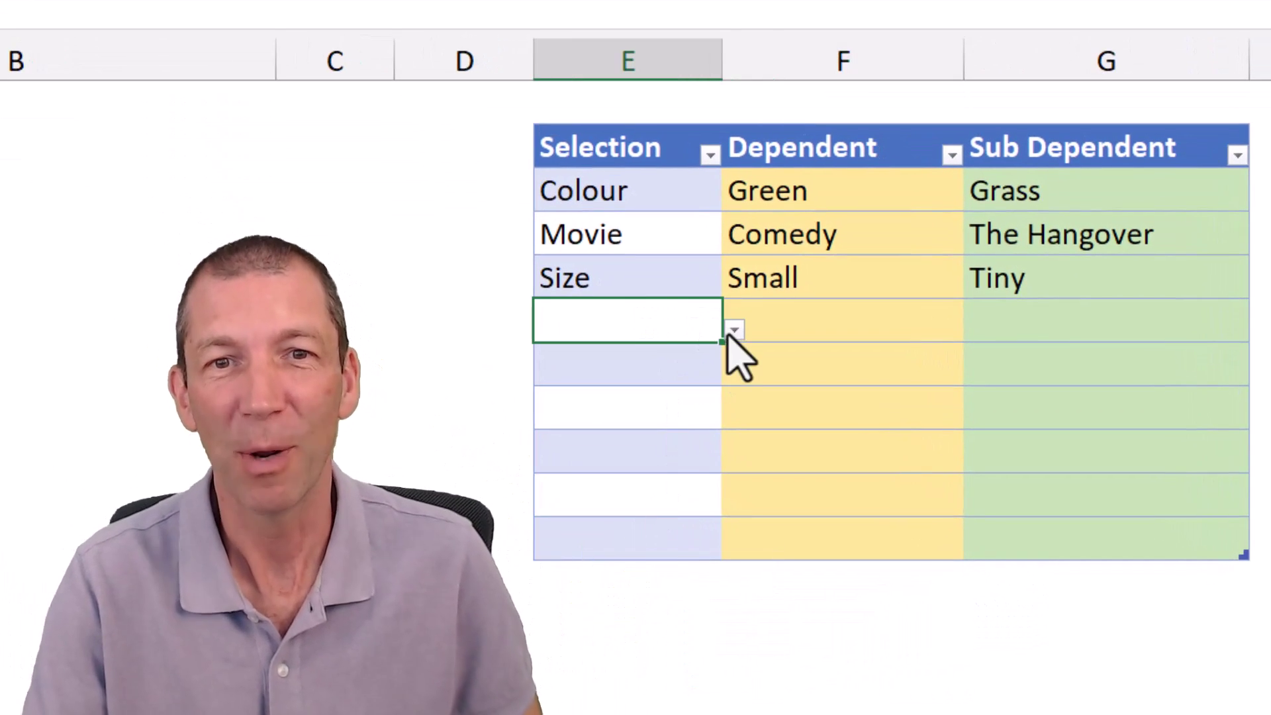
pyautogui.click(731, 331)
pyautogui.click(659, 397)
pyautogui.click(786, 315)
pyautogui.click(977, 329)
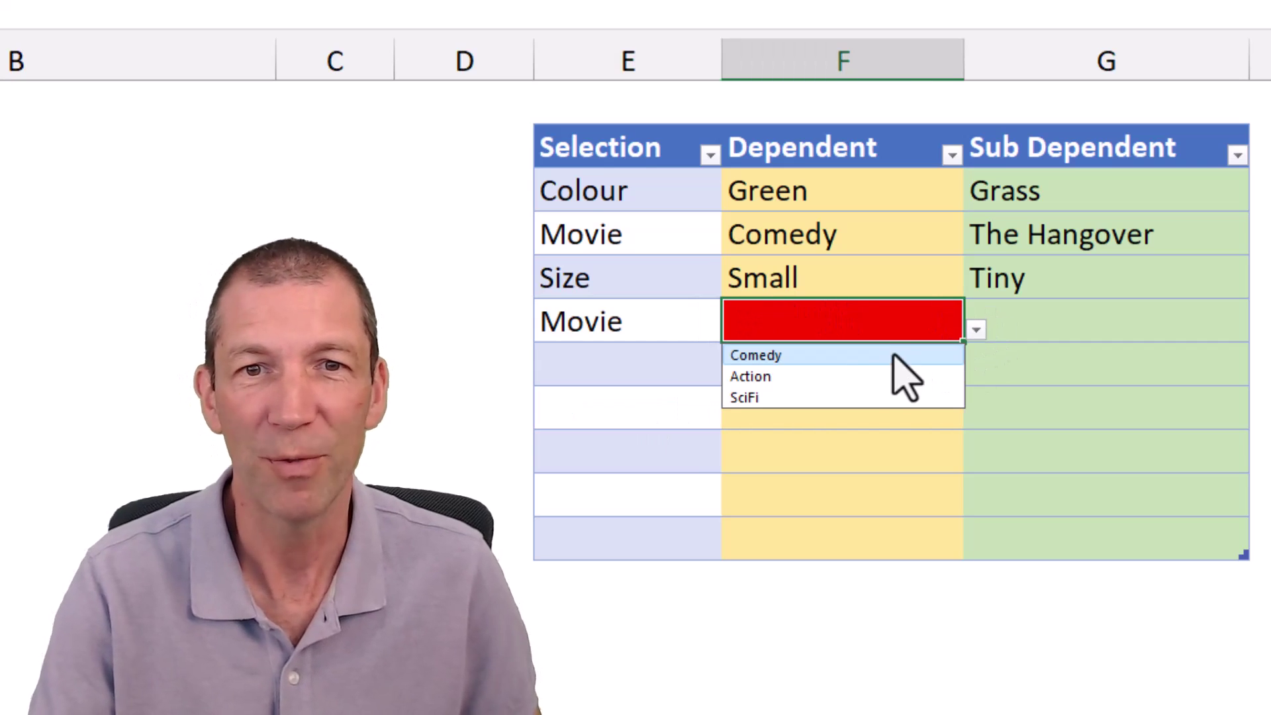
pyautogui.click(856, 377)
pyautogui.click(1021, 319)
pyautogui.click(1260, 330)
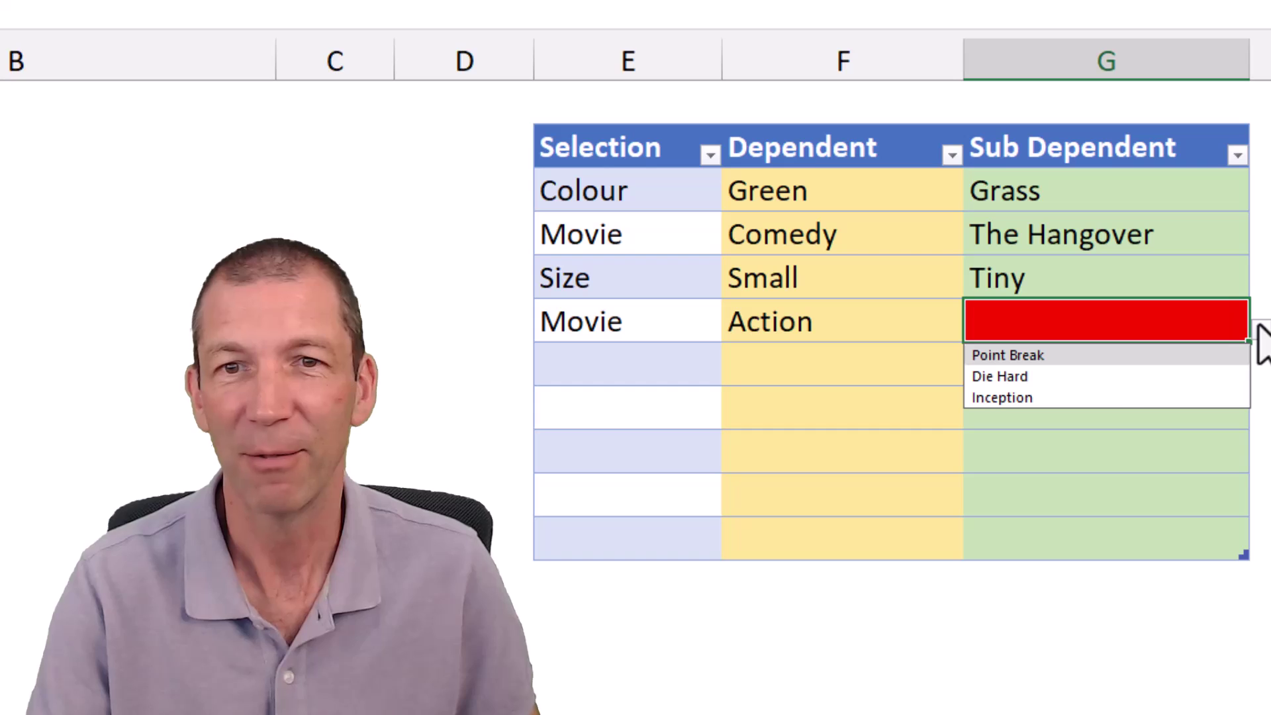
pyautogui.click(1114, 361)
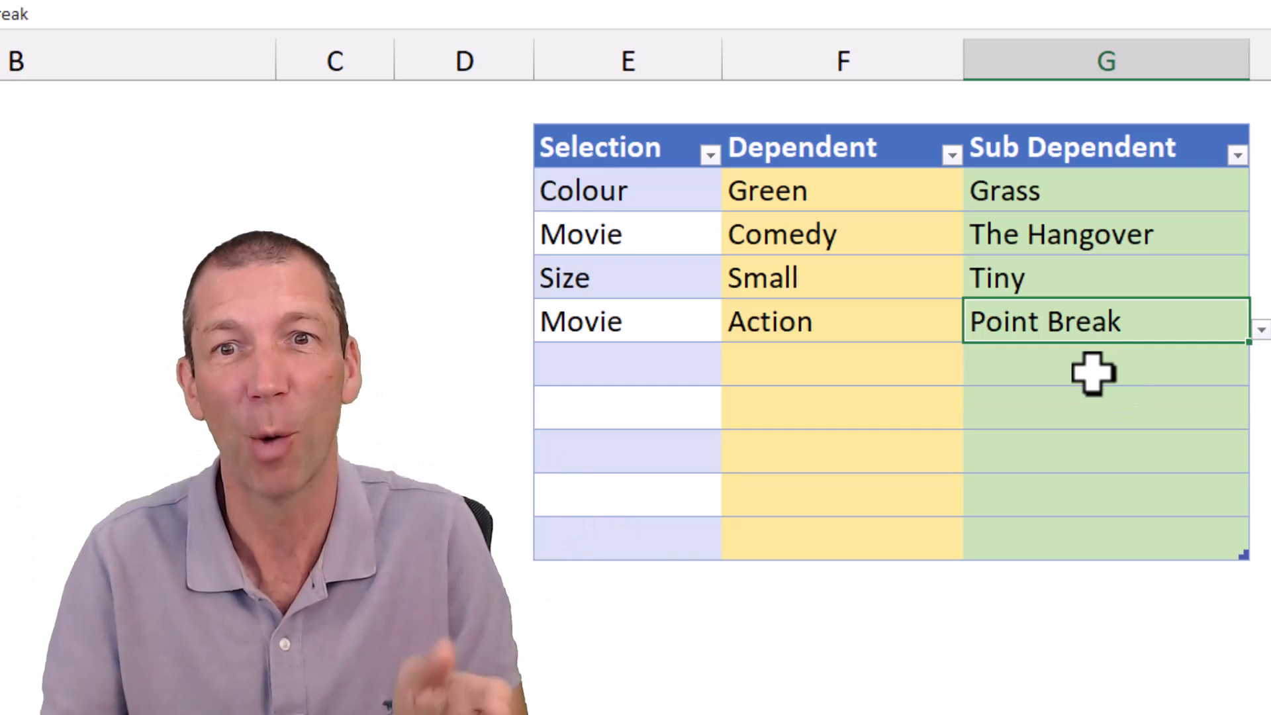
# - Choose Actor and Comedy in the fifth row's drop-down lists and open the row's Sub Dependent choices
pyautogui.click(702, 362)
pyautogui.click(734, 374)
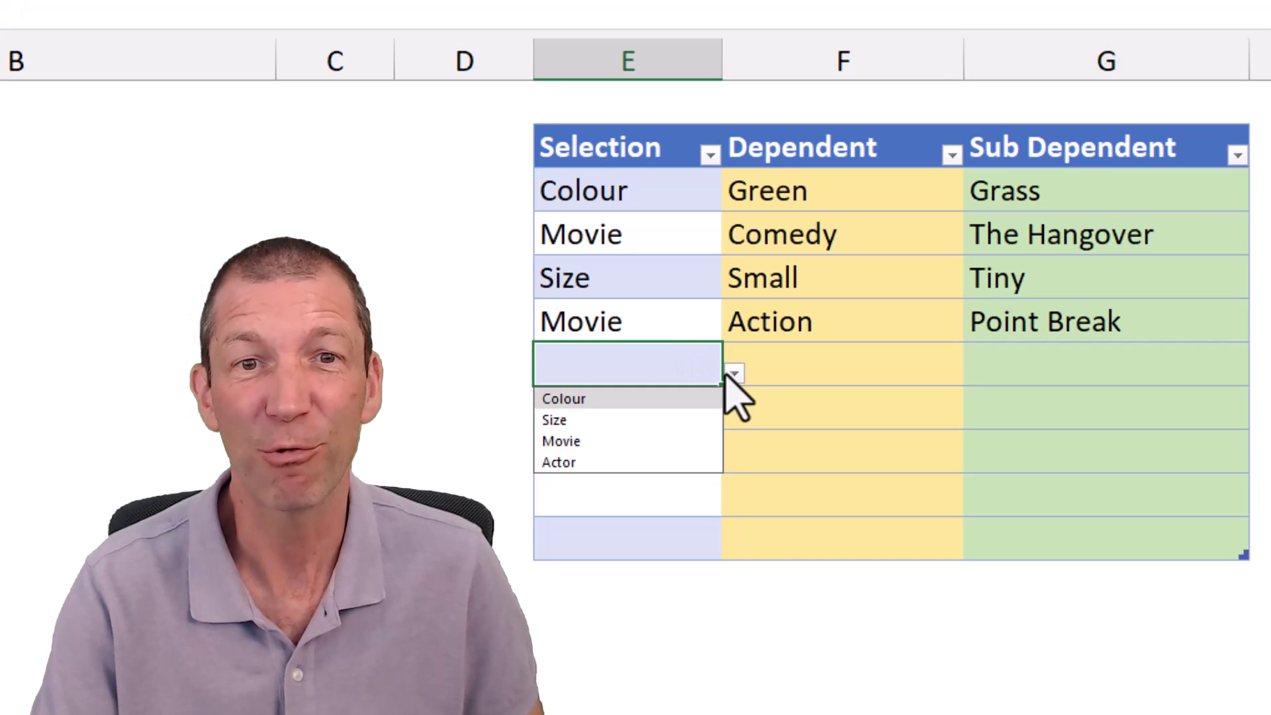
pyautogui.click(648, 462)
pyautogui.click(775, 362)
pyautogui.click(976, 374)
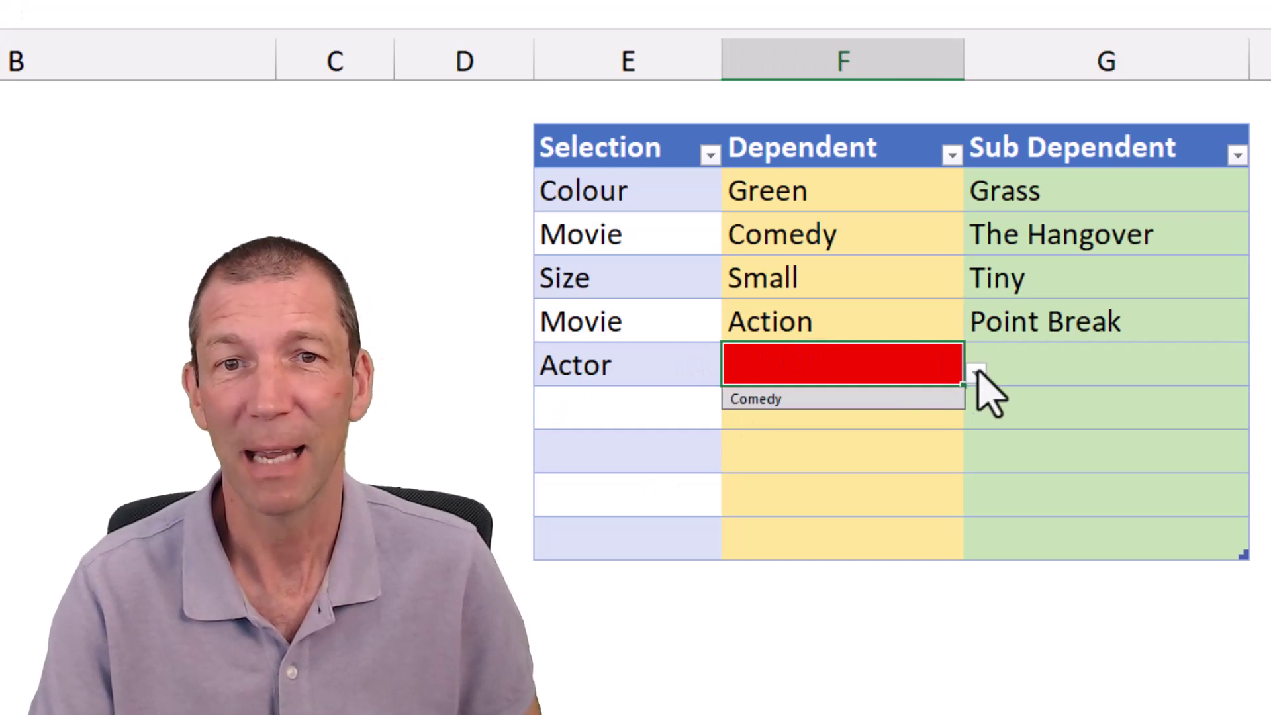
pyautogui.click(860, 401)
pyautogui.click(1039, 335)
pyautogui.click(1115, 356)
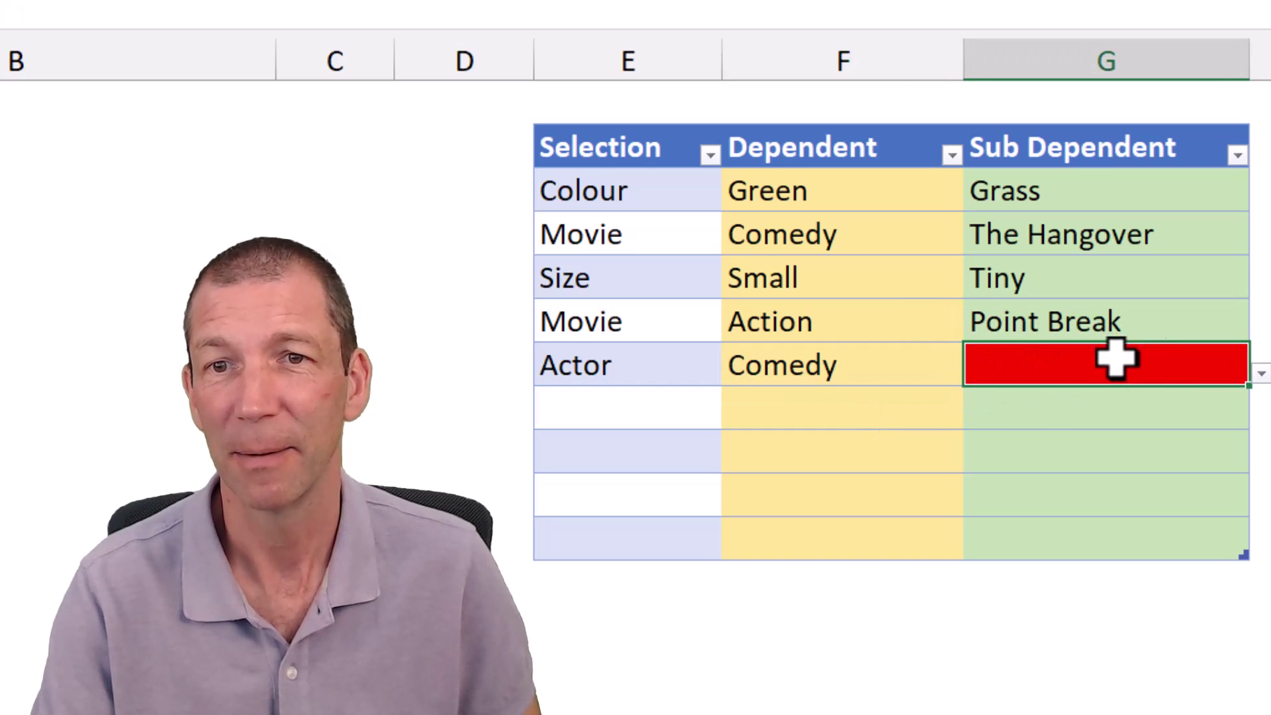
pyautogui.click(1261, 372)
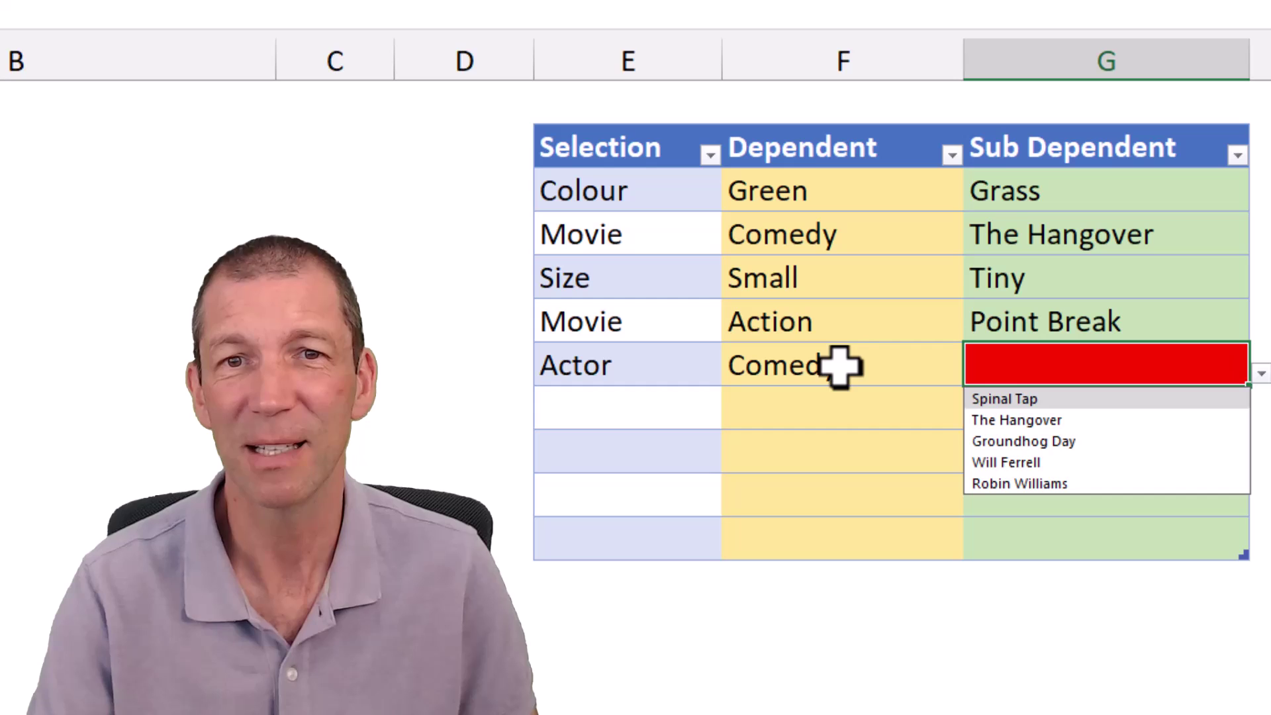
# - Change the fourth row's Dependent choice to Comedy and check the choices offered in its Sub Dependent list
pyautogui.click(850, 329)
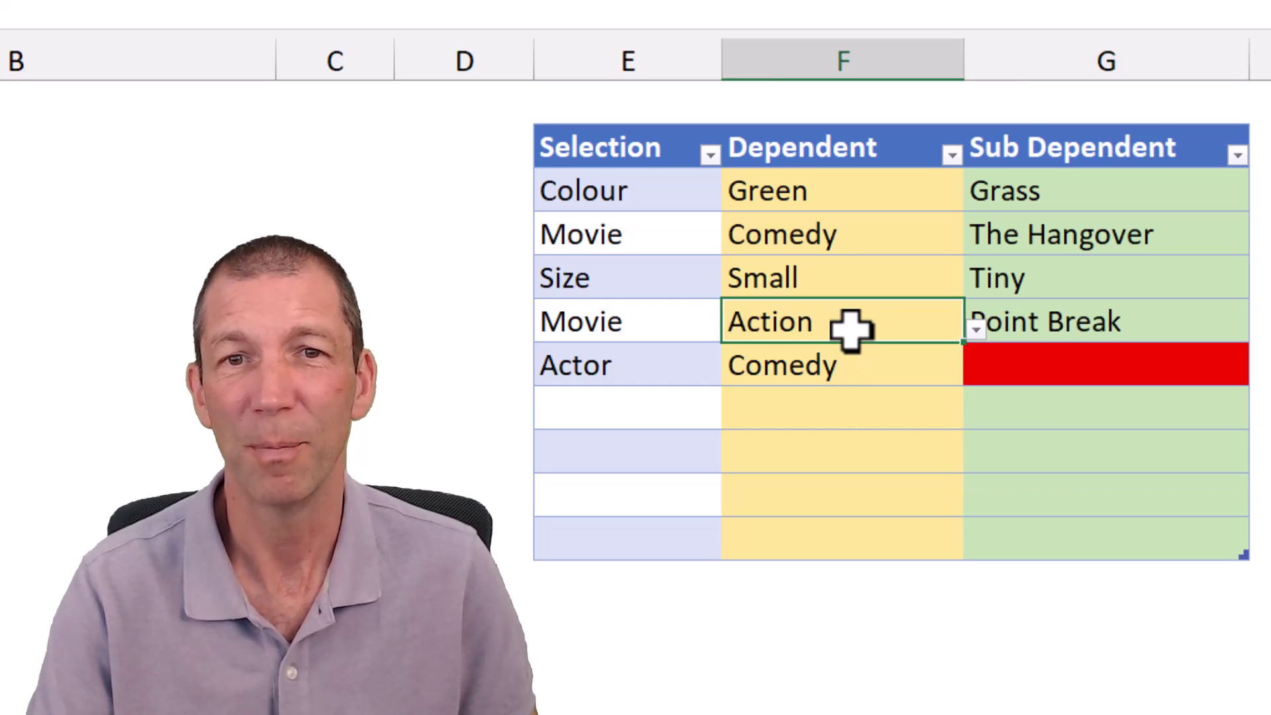
pyautogui.click(976, 330)
pyautogui.click(861, 352)
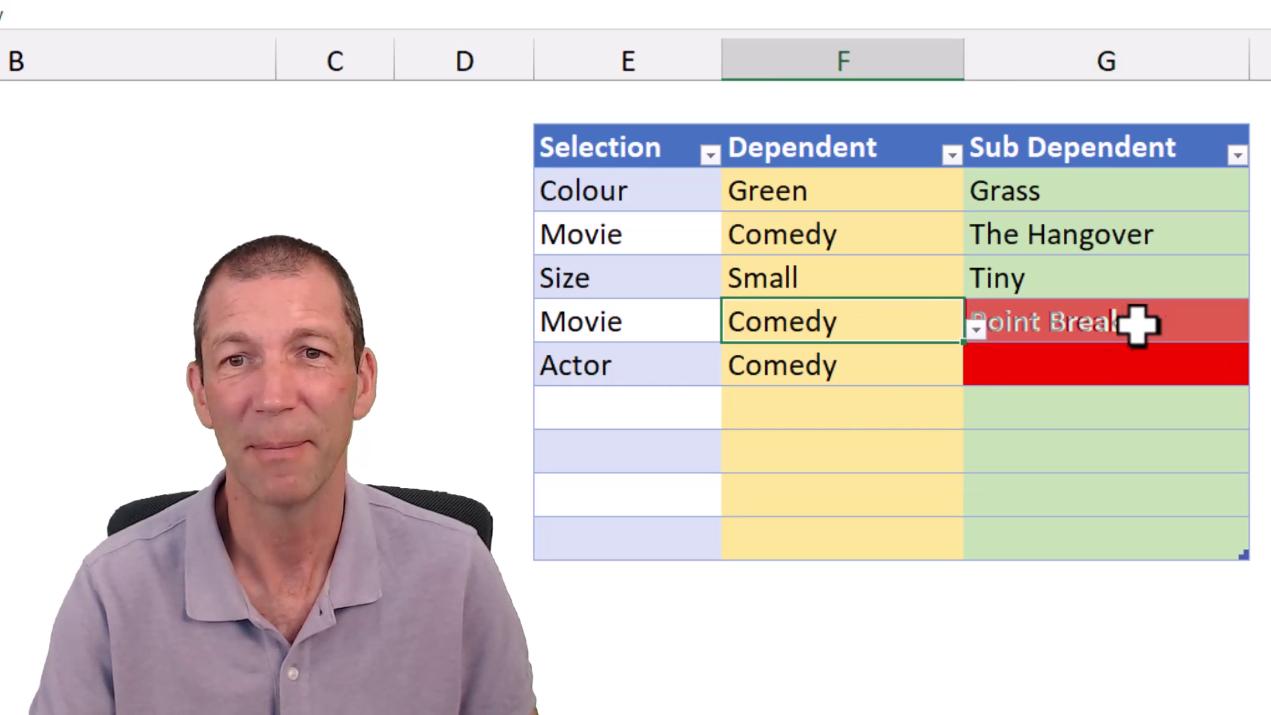
pyautogui.click(1132, 324)
pyautogui.click(1261, 329)
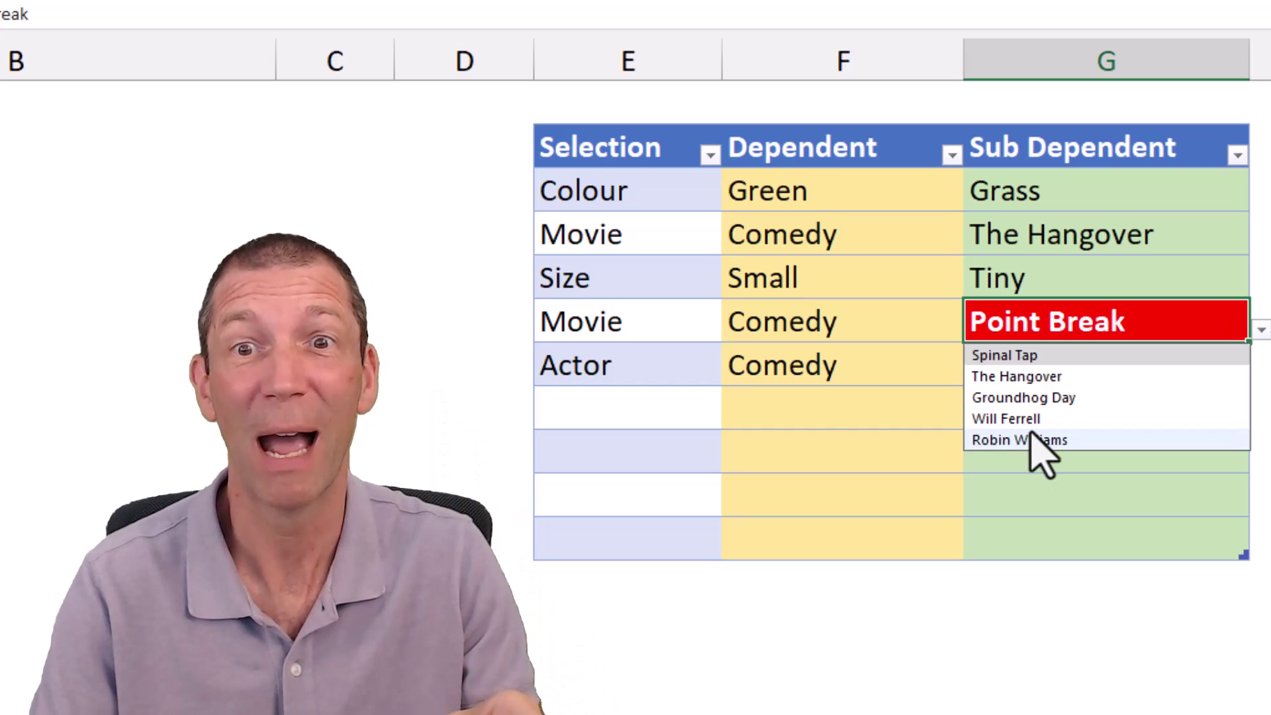
pyautogui.click(890, 417)
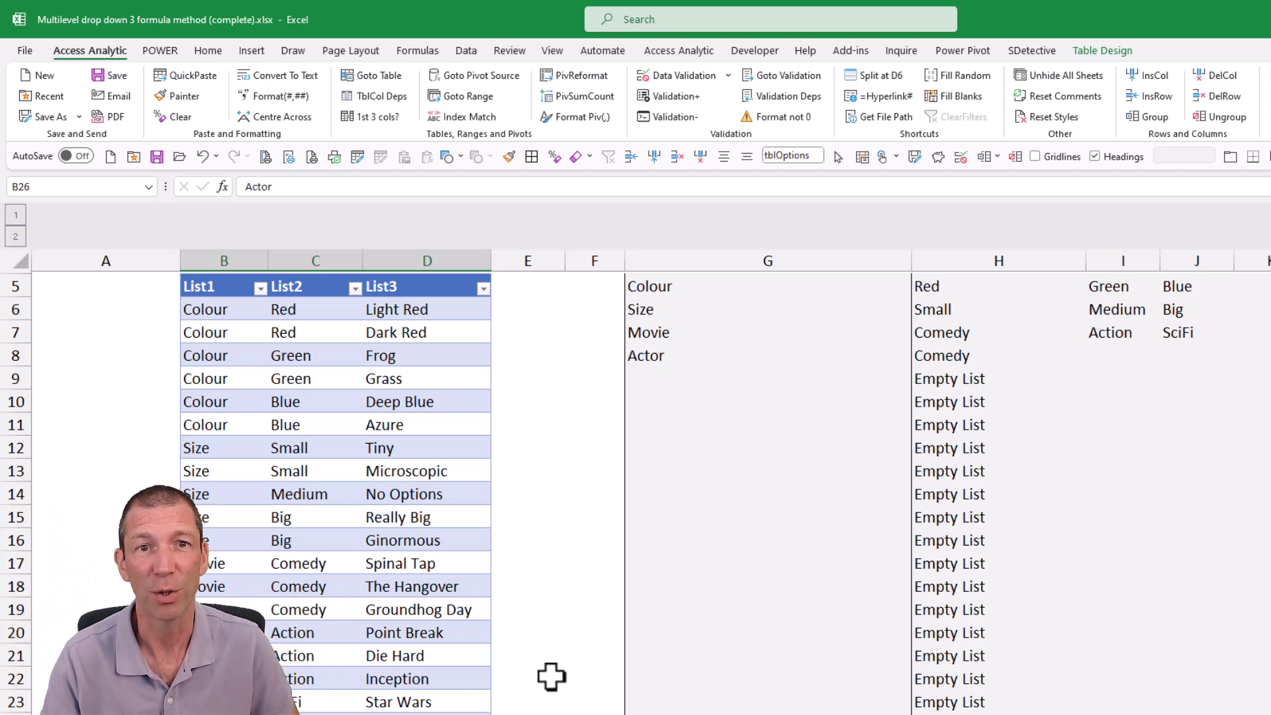
# - Examine how the List1, List2 and List3 columns of the options table relate, starting with the Colour and Red rows
pyautogui.moveTo(223, 317); pyautogui.dragTo(219, 578)
pyautogui.moveTo(306, 308); pyautogui.dragTo(308, 453)
pyautogui.moveTo(312, 302); pyautogui.dragTo(312, 332)
pyautogui.moveTo(402, 309); pyautogui.dragTo(405, 335)
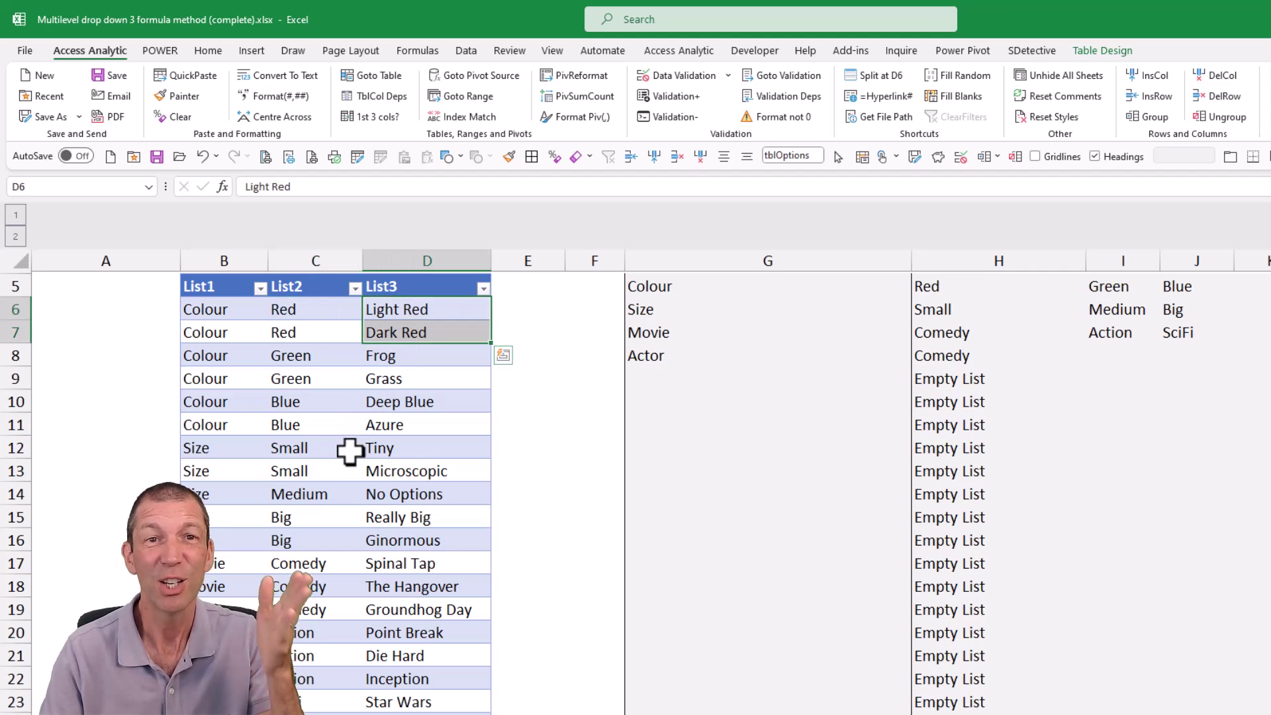
pyautogui.scroll(-2, 318, 496)
pyautogui.scroll(4, 272, 556)
pyautogui.scroll(-1, 271, 569)
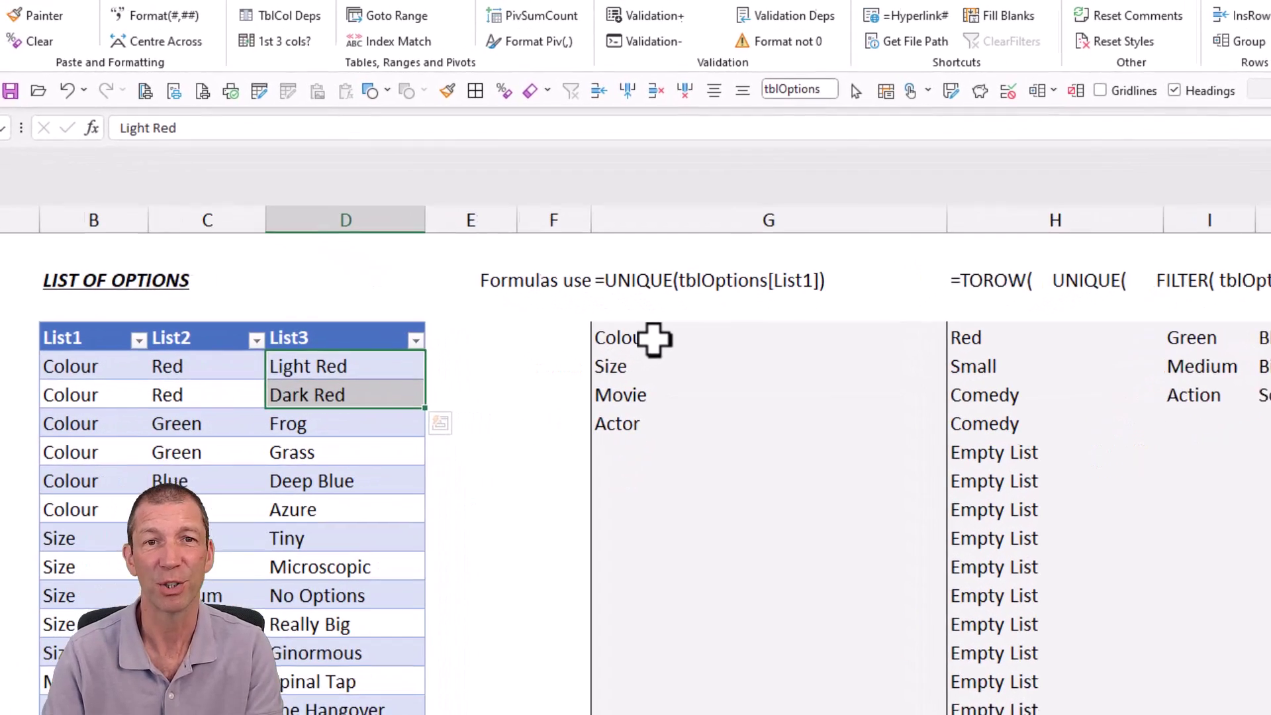
# - Inspect the UNIQUE formula in cell G5 that builds the first-level list, leaving it unedited
pyautogui.click(675, 356)
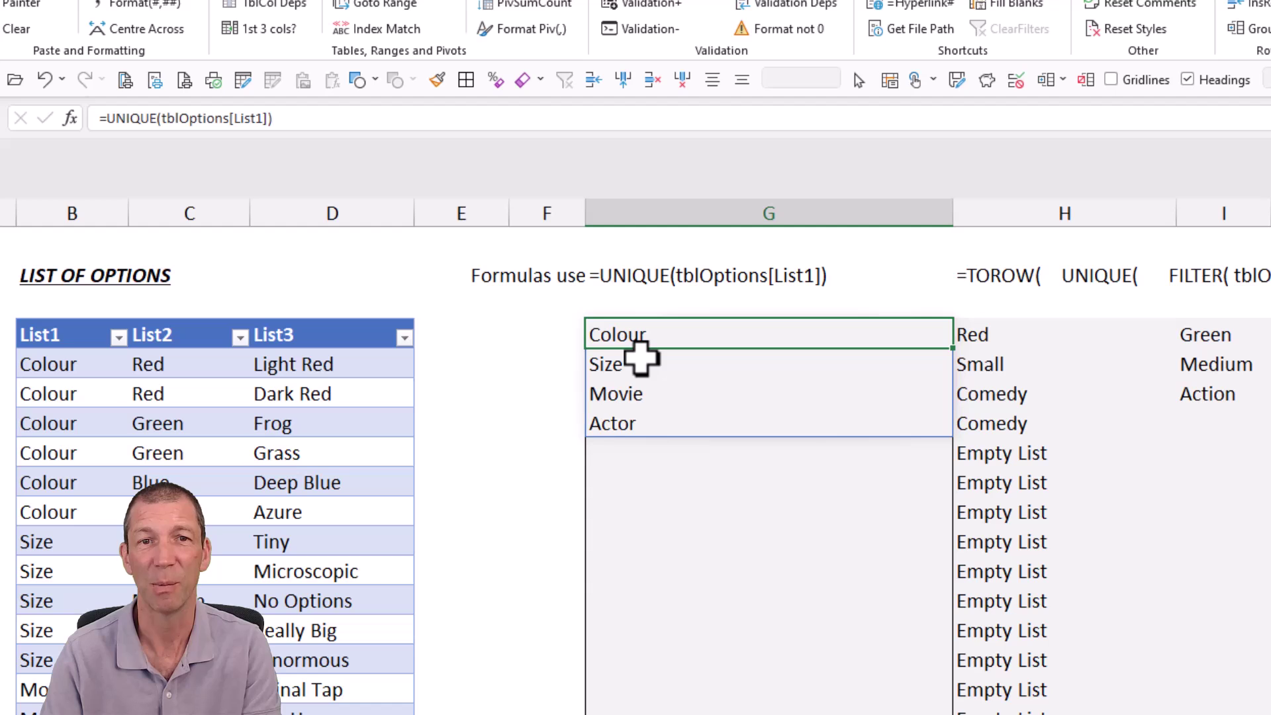
pyautogui.doubleClick(641, 356)
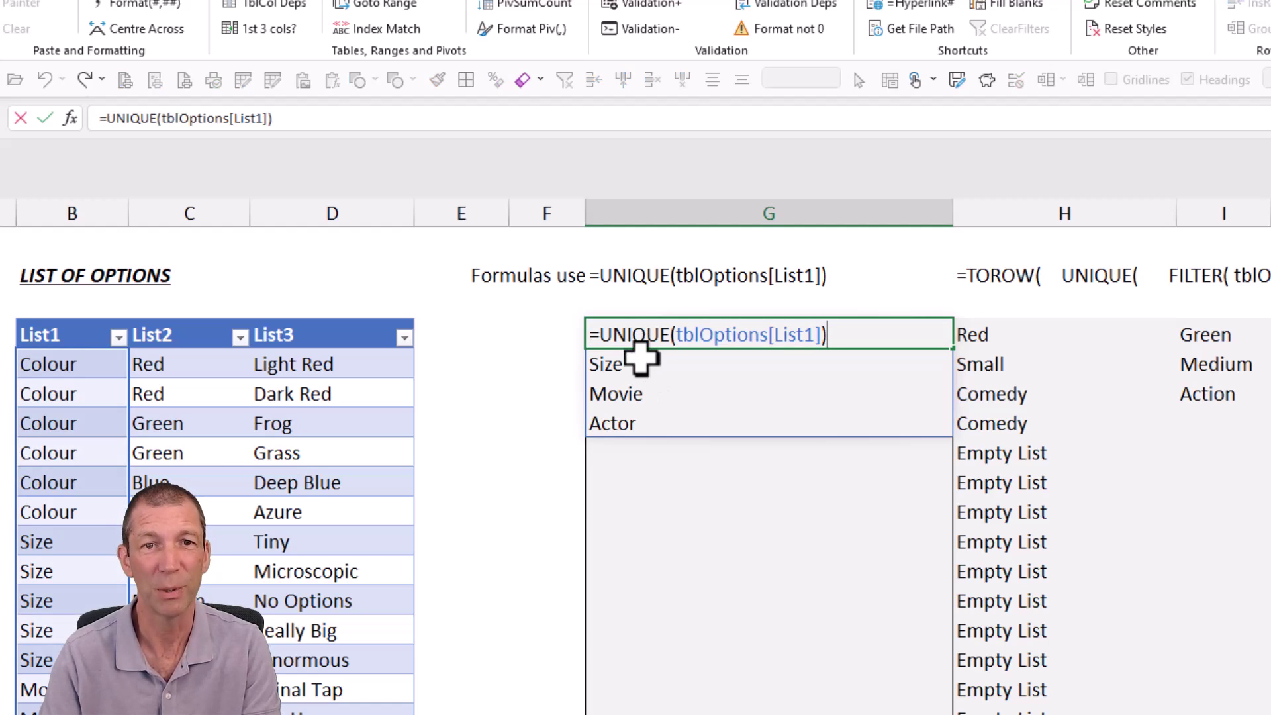
pyautogui.press('Escape')
# - Inspect the TOROW, UNIQUE and FILTER formula in H5 and compare it with the Colour rows in List1 and List2
pyautogui.click(995, 339)
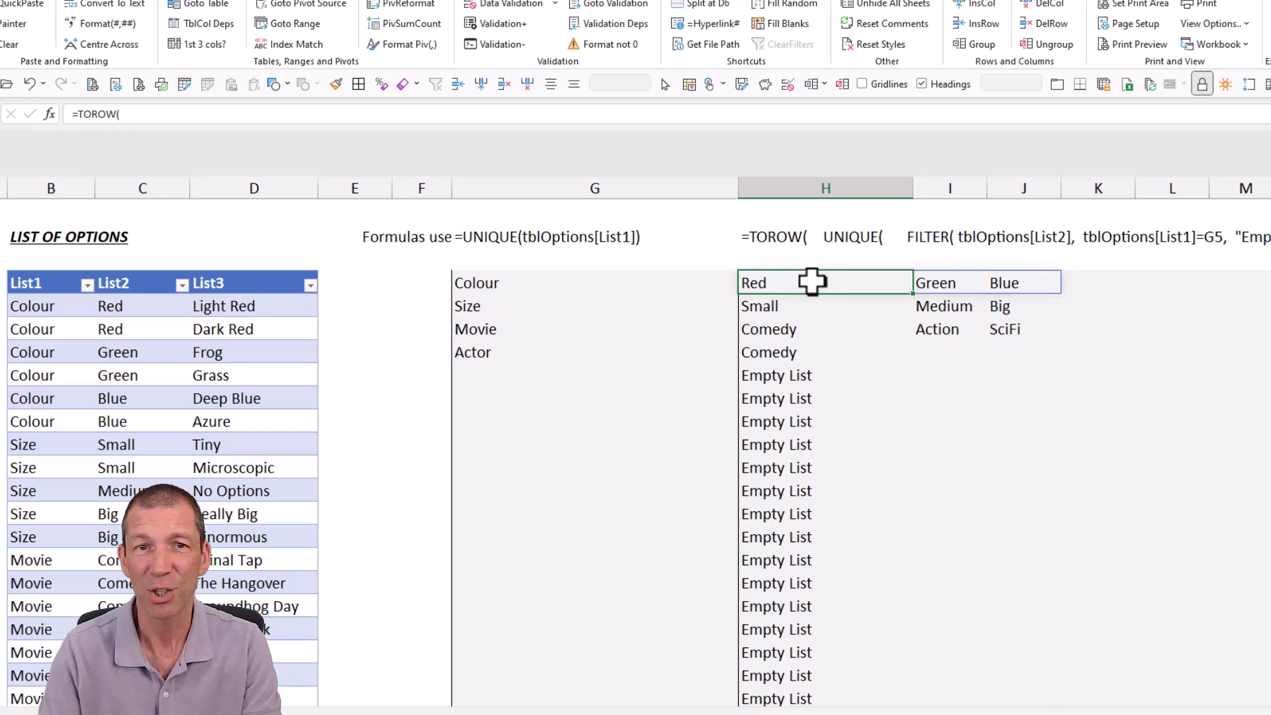
pyautogui.doubleClick(812, 283)
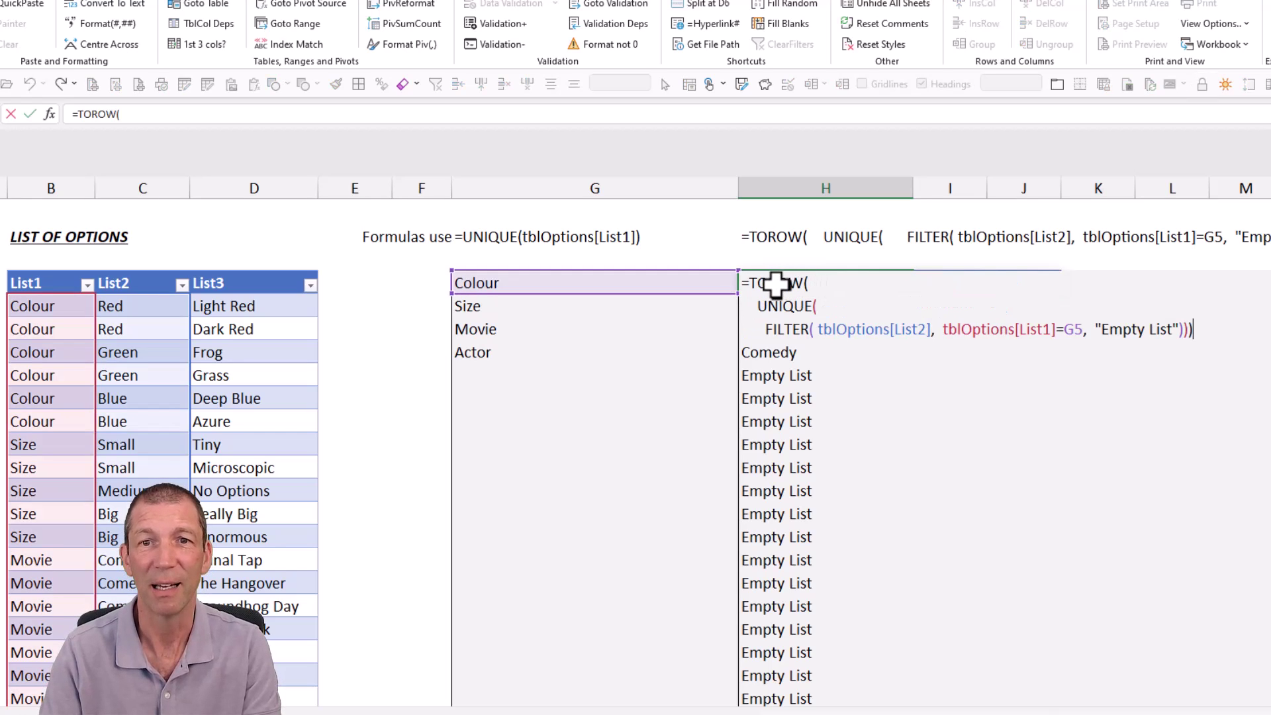
pyautogui.hotkey('ctrl', 'Return')
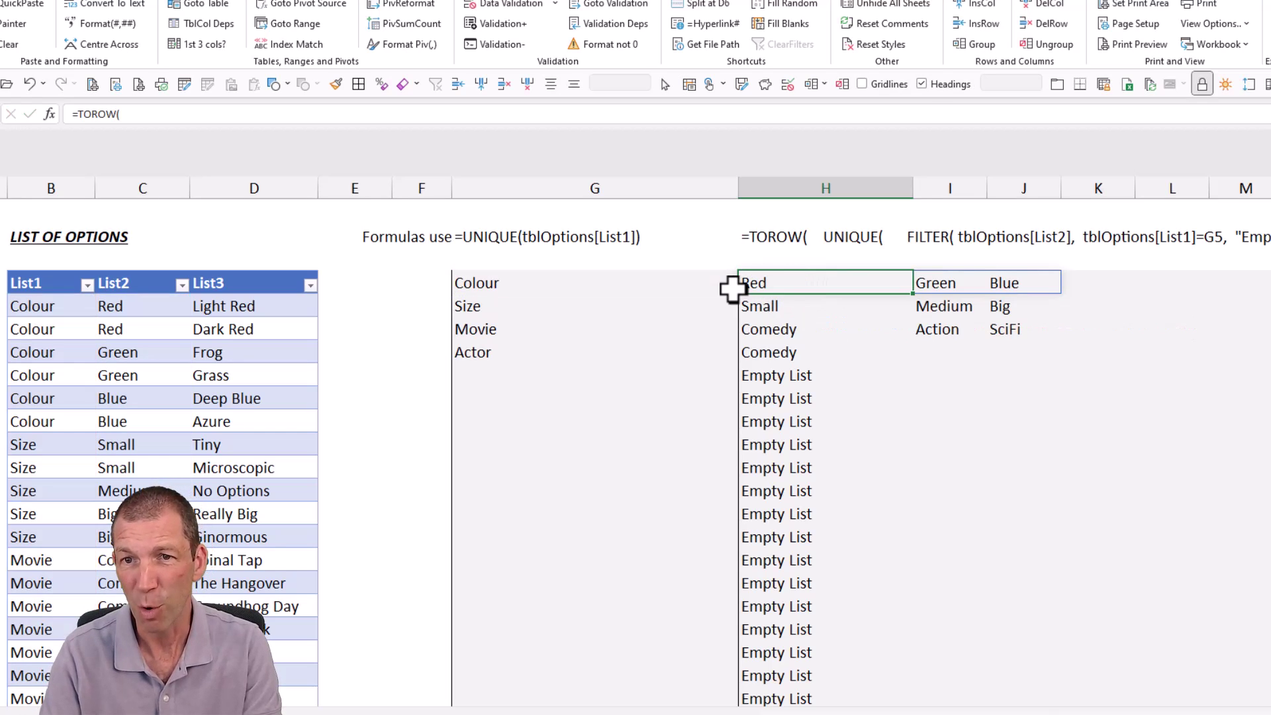
pyautogui.doubleClick(735, 285)
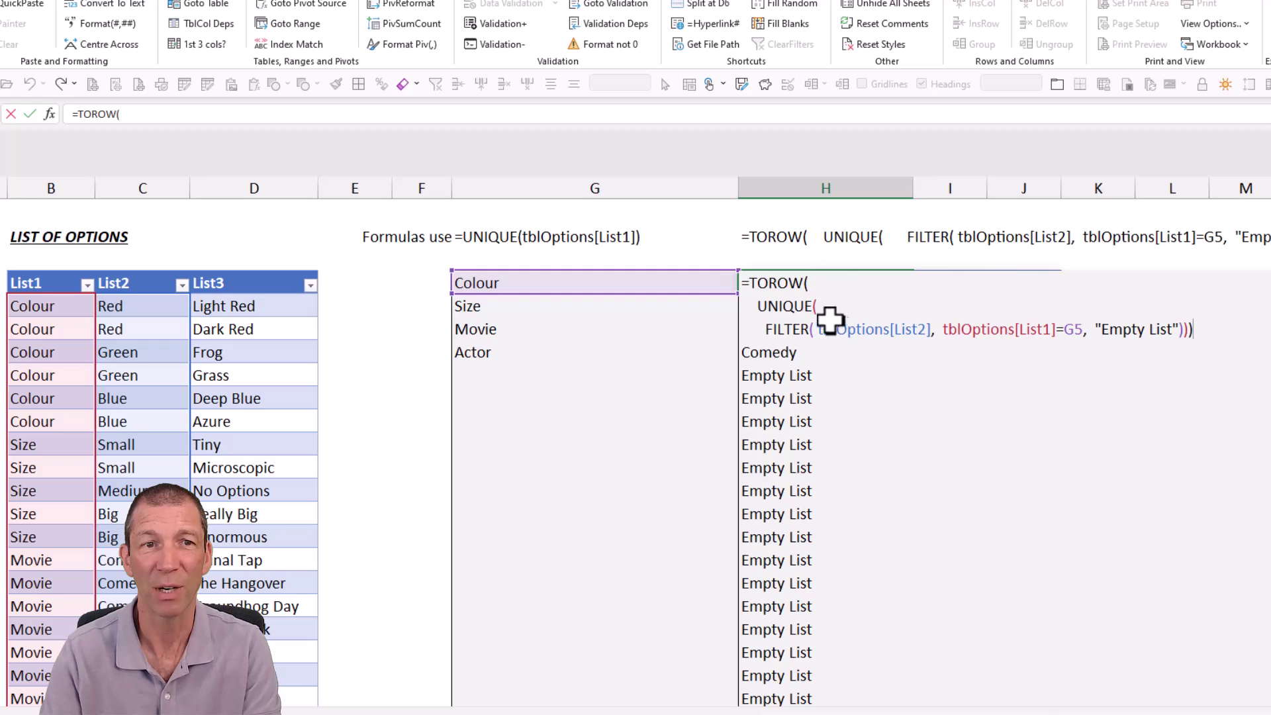
pyautogui.press('Escape')
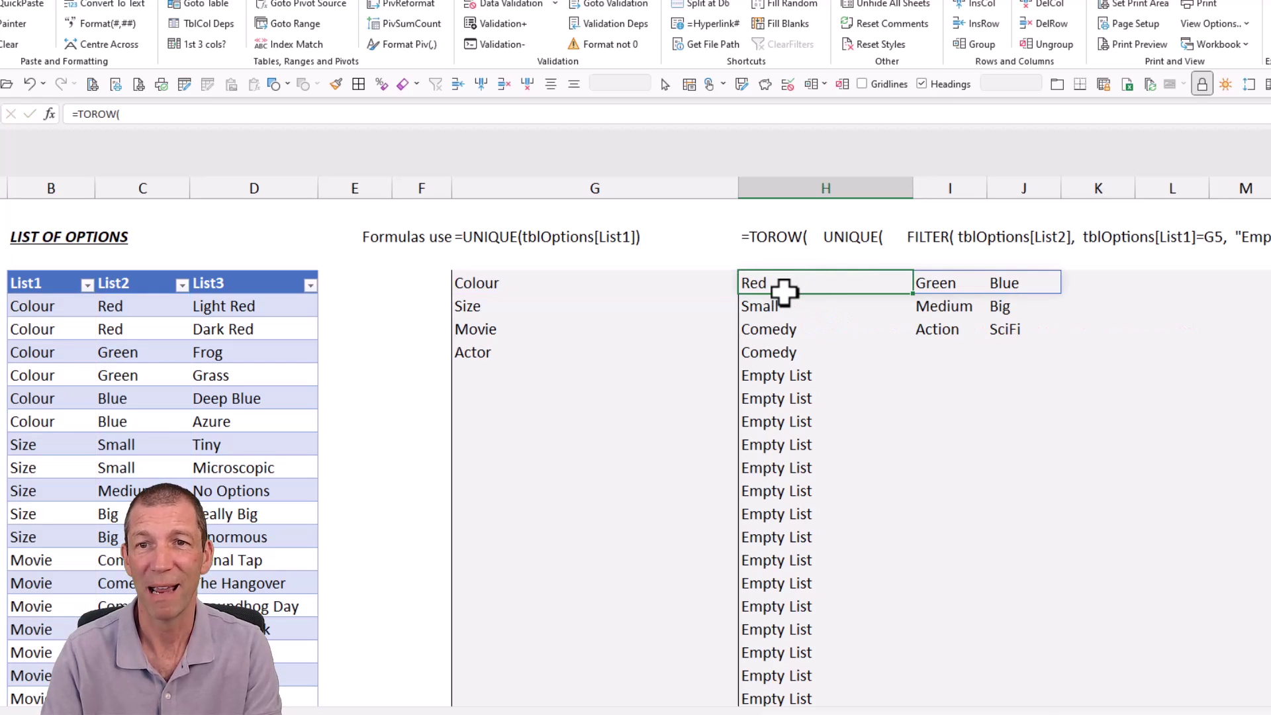
pyautogui.moveTo(57, 304); pyautogui.dragTo(51, 374)
pyautogui.moveTo(115, 308); pyautogui.dragTo(129, 395)
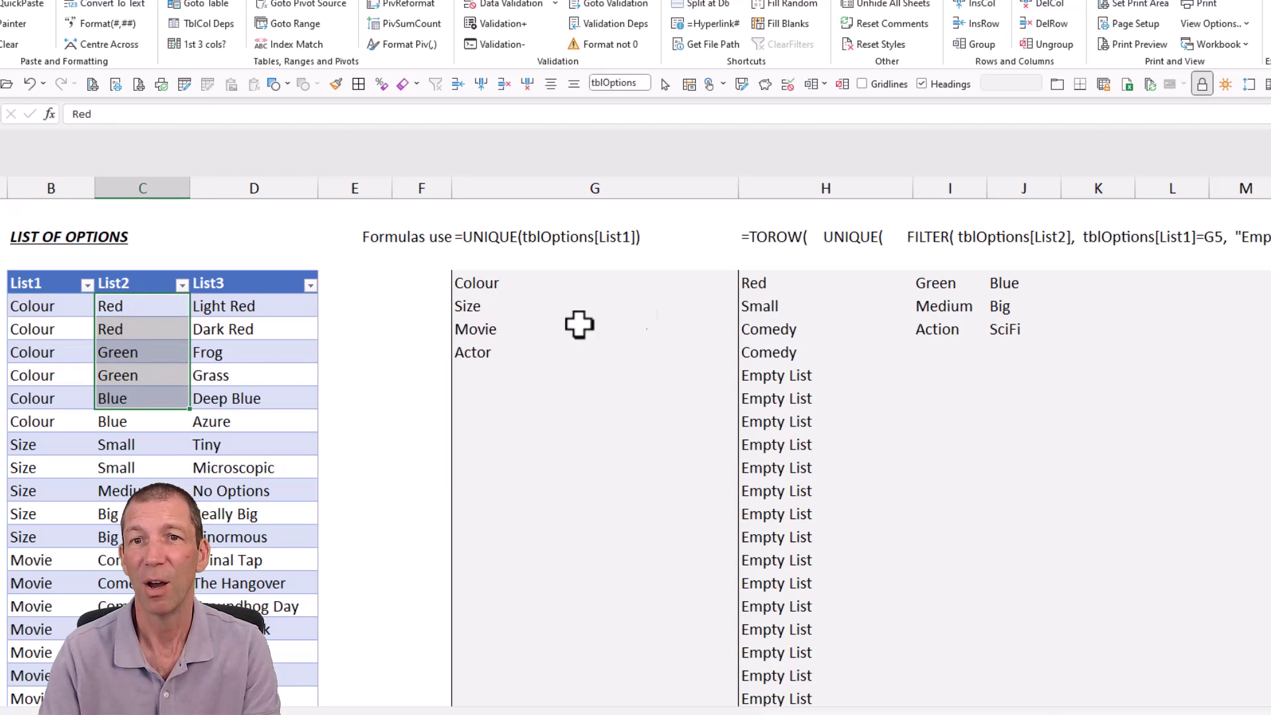
pyautogui.doubleClick(789, 284)
pyautogui.press('Escape')
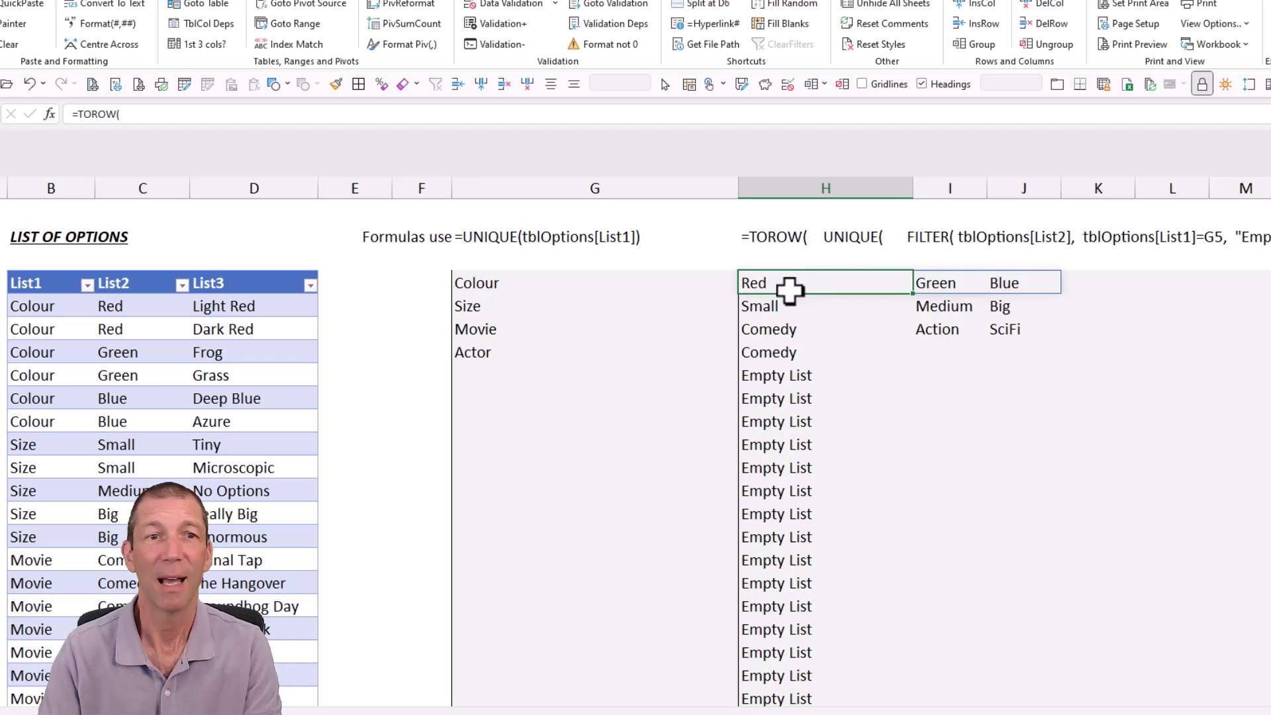
# - Expand the collapsed group of helper columns beside column P and inspect the UNIQUE formula under Level2Choice in Q6
pyautogui.hscroll(10, 1003, 705)
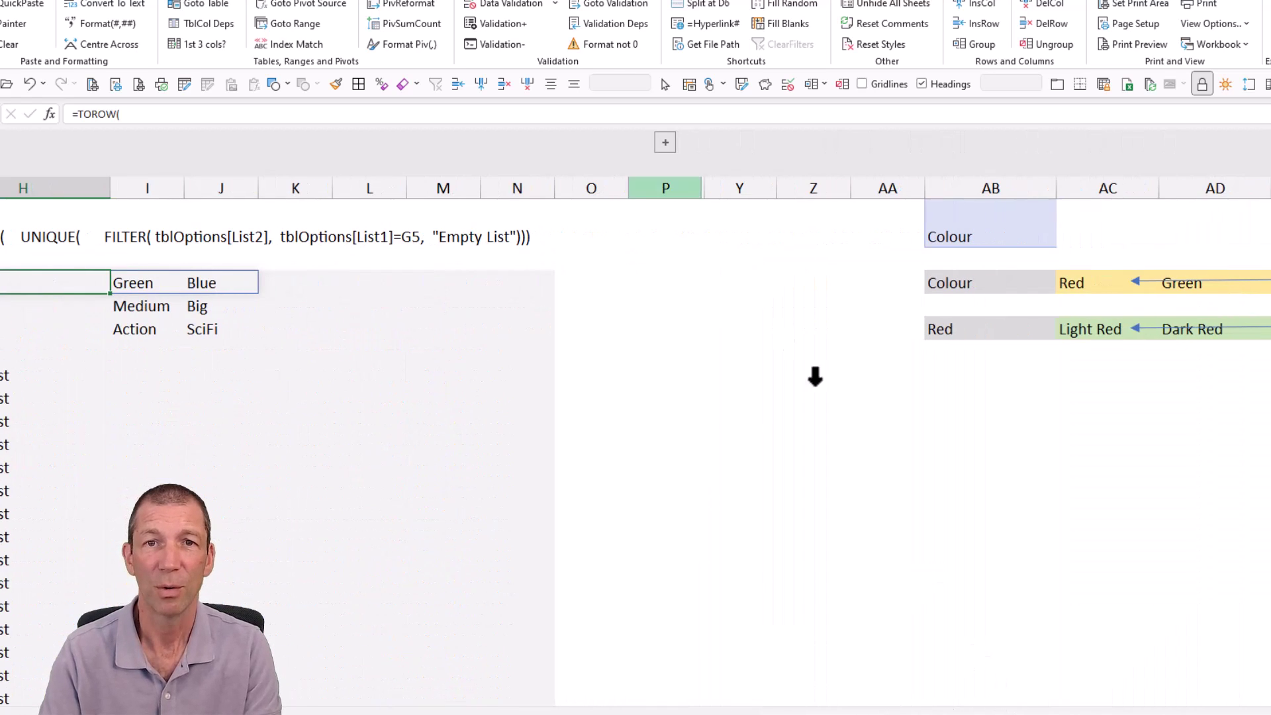
pyautogui.click(666, 143)
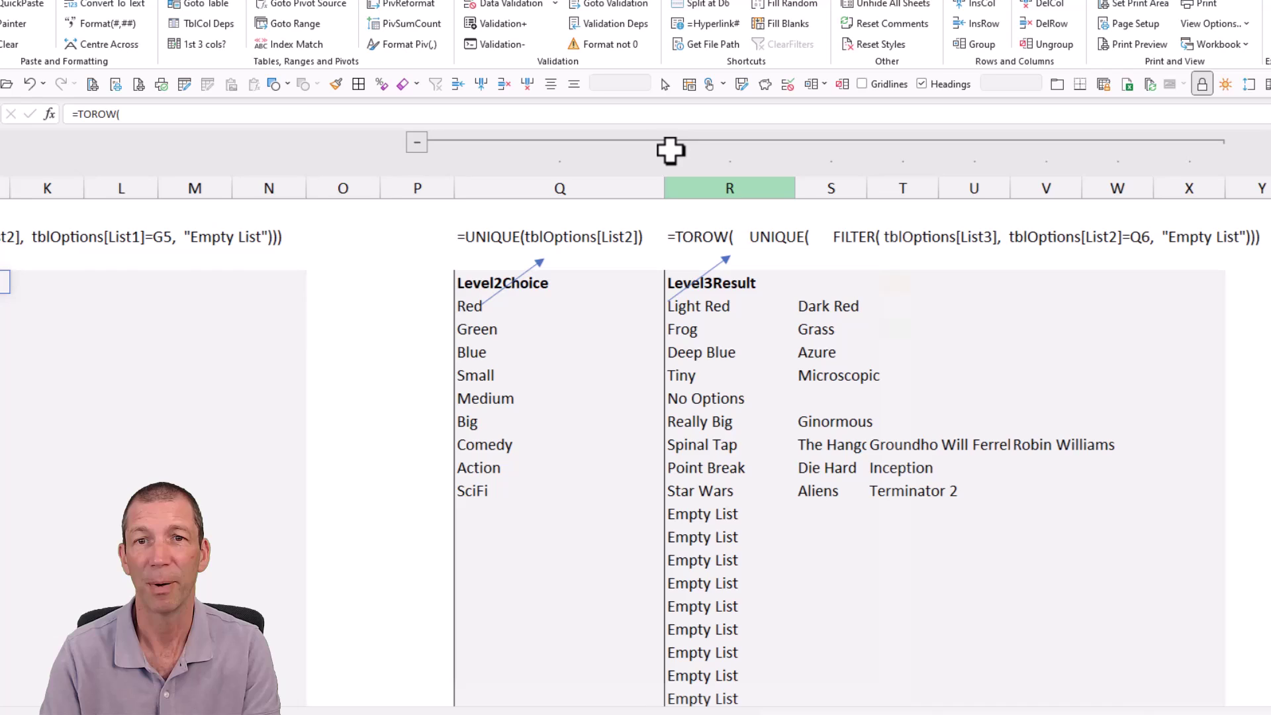
pyautogui.click(808, 307)
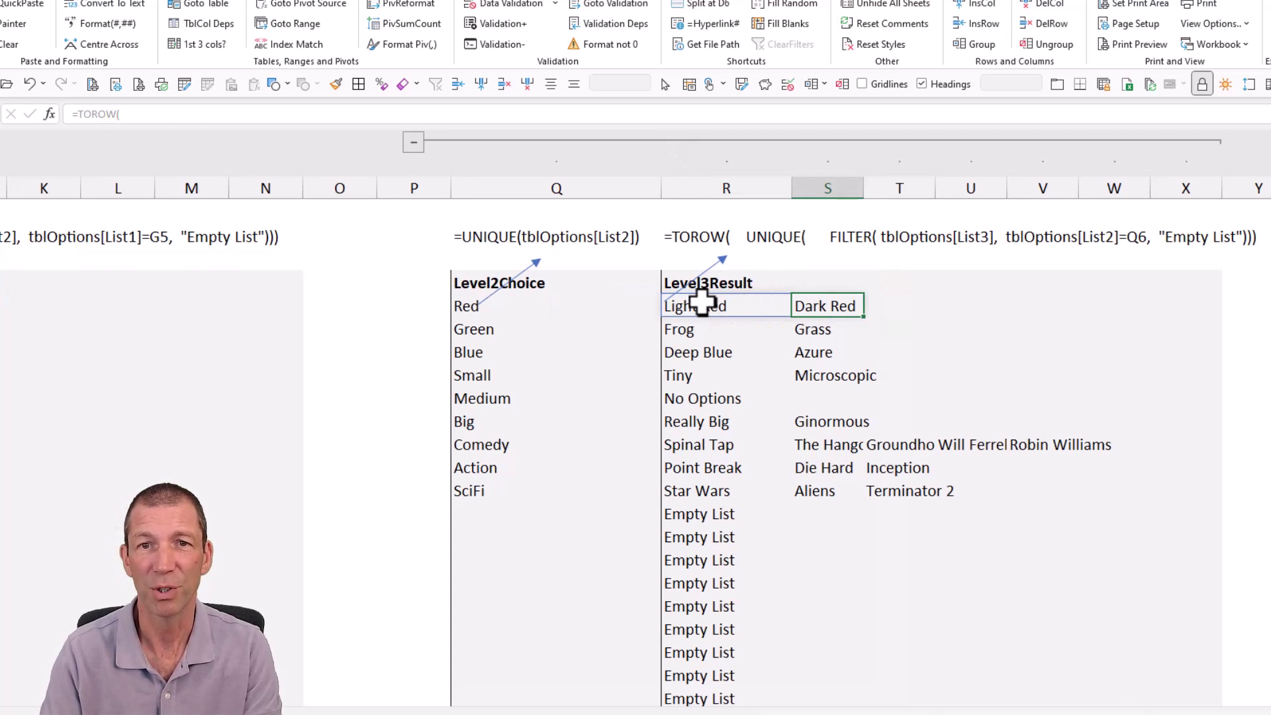
pyautogui.click(670, 304)
pyautogui.click(578, 307)
pyautogui.doubleClick(578, 306)
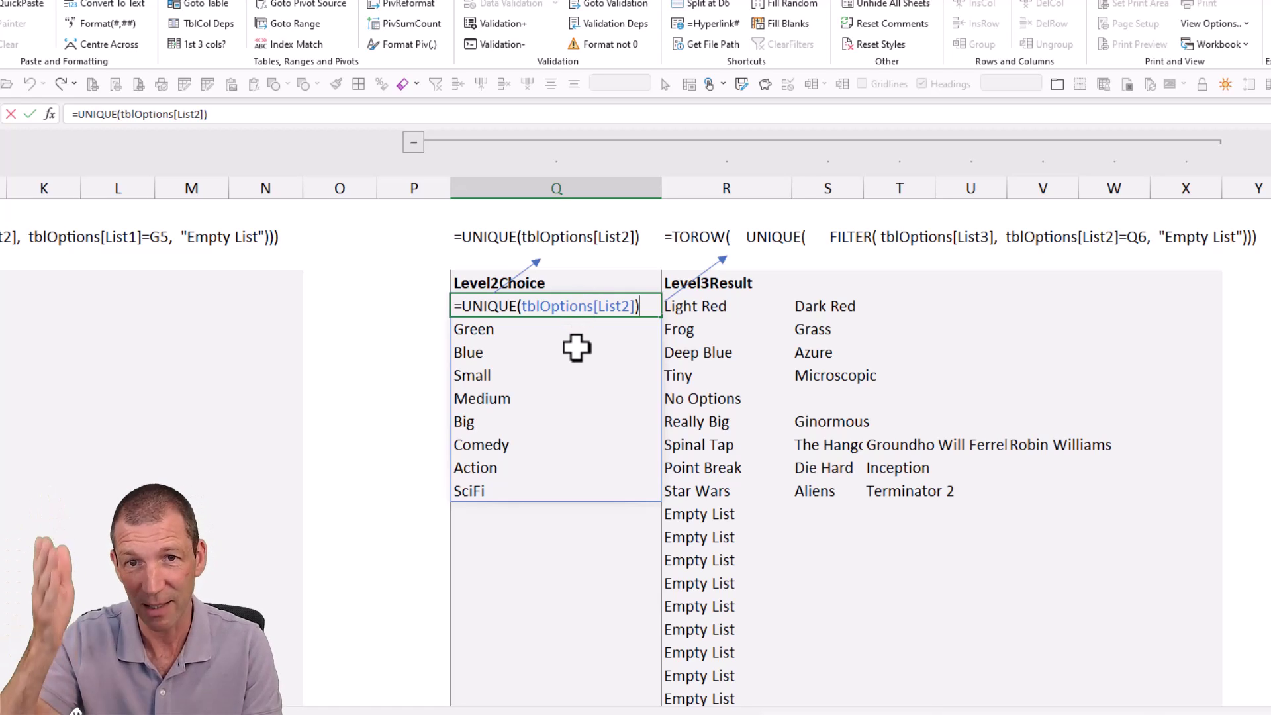
pyautogui.press('Escape')
# - Inspect the Level3Result formula in R6, focusing on the tblOptions[List3] argument of FILTER
pyautogui.click(719, 305)
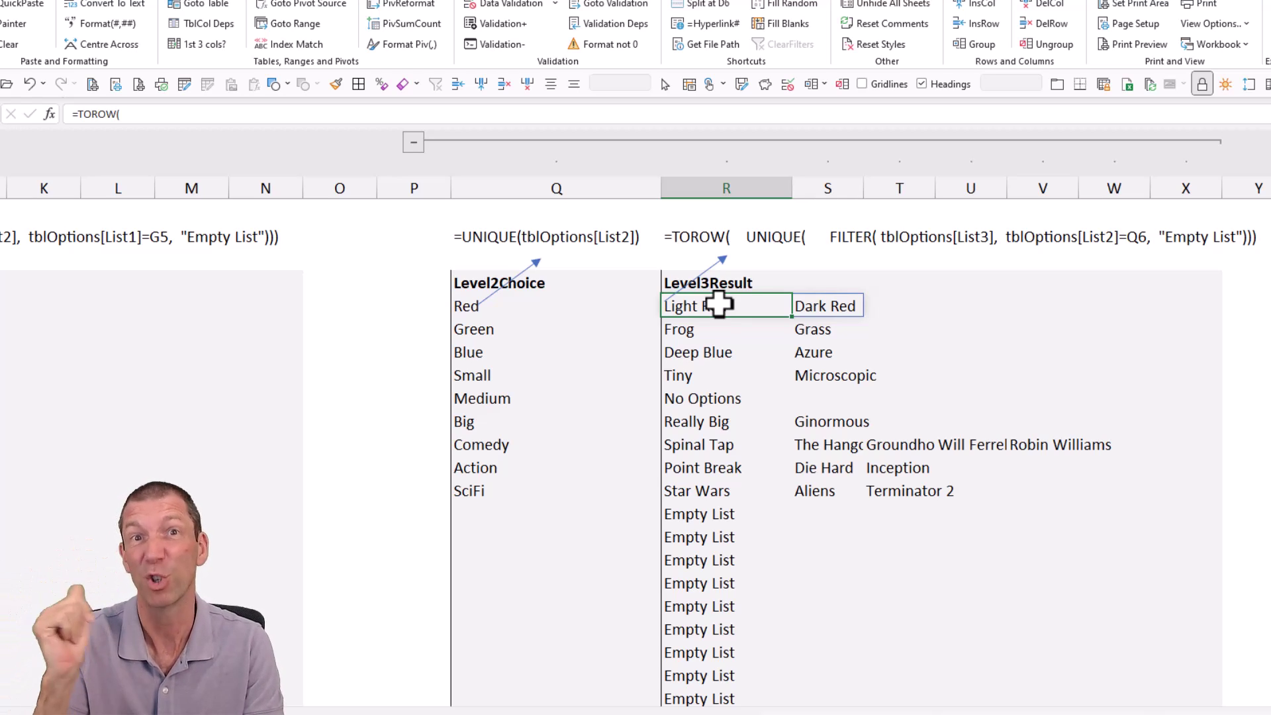
pyautogui.press('F2')
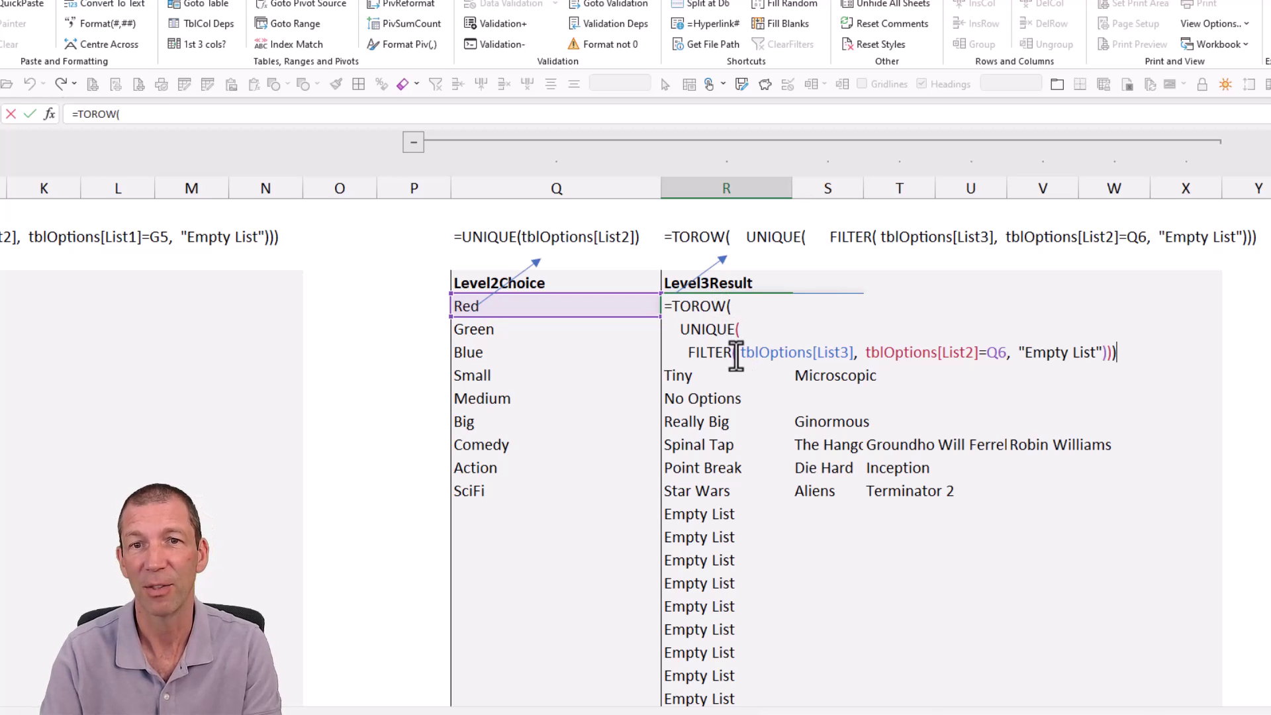
pyautogui.moveTo(776, 358); pyautogui.dragTo(852, 358)
pyautogui.press('Escape')
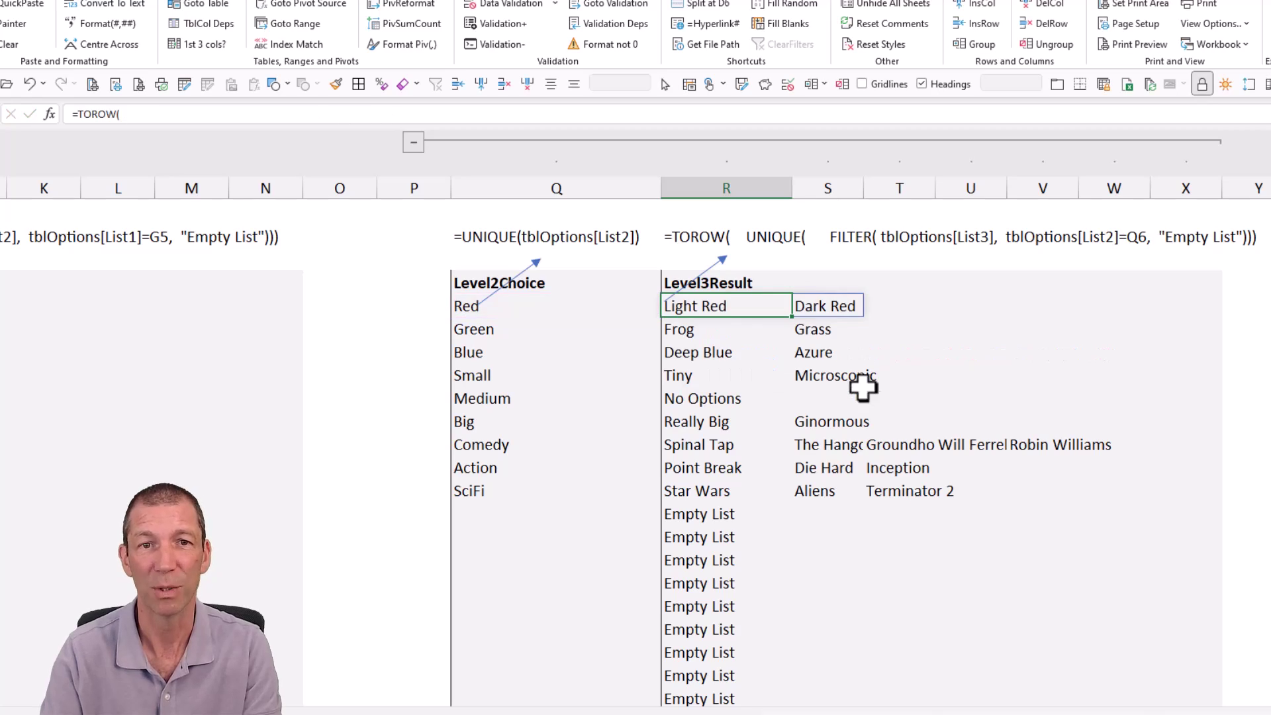
# - Compare the Comedy entries in List2 under Actor with those under Movie in the options table
pyautogui.hscroll(-5, 849, 712)
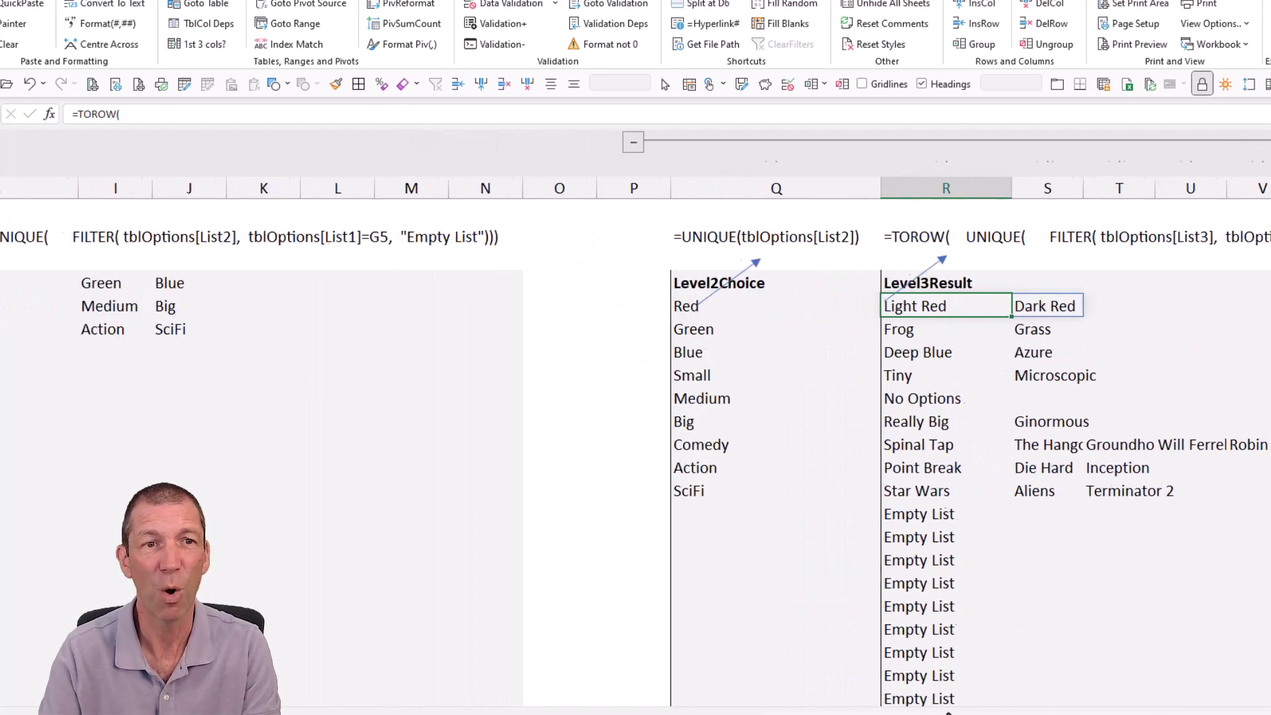
pyautogui.hscroll(-2, 849, 712)
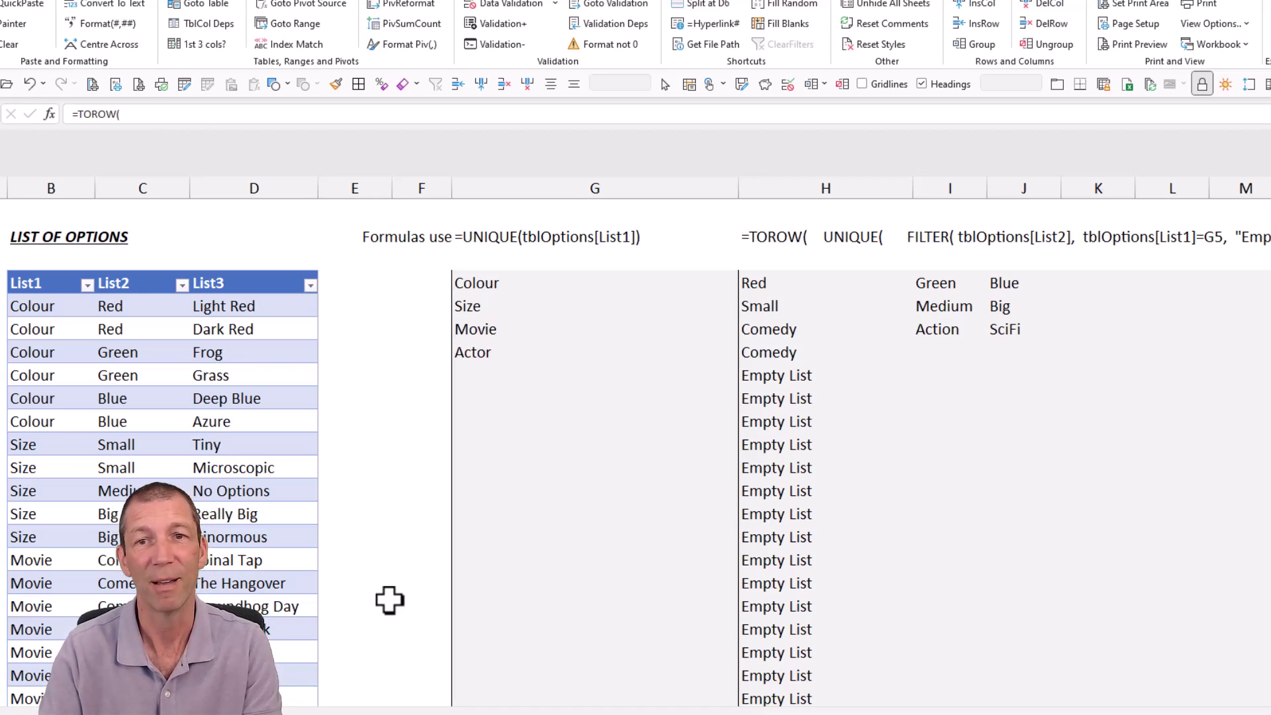
pyautogui.hscroll(-1, 390, 599)
pyautogui.scroll(-3, 390, 600)
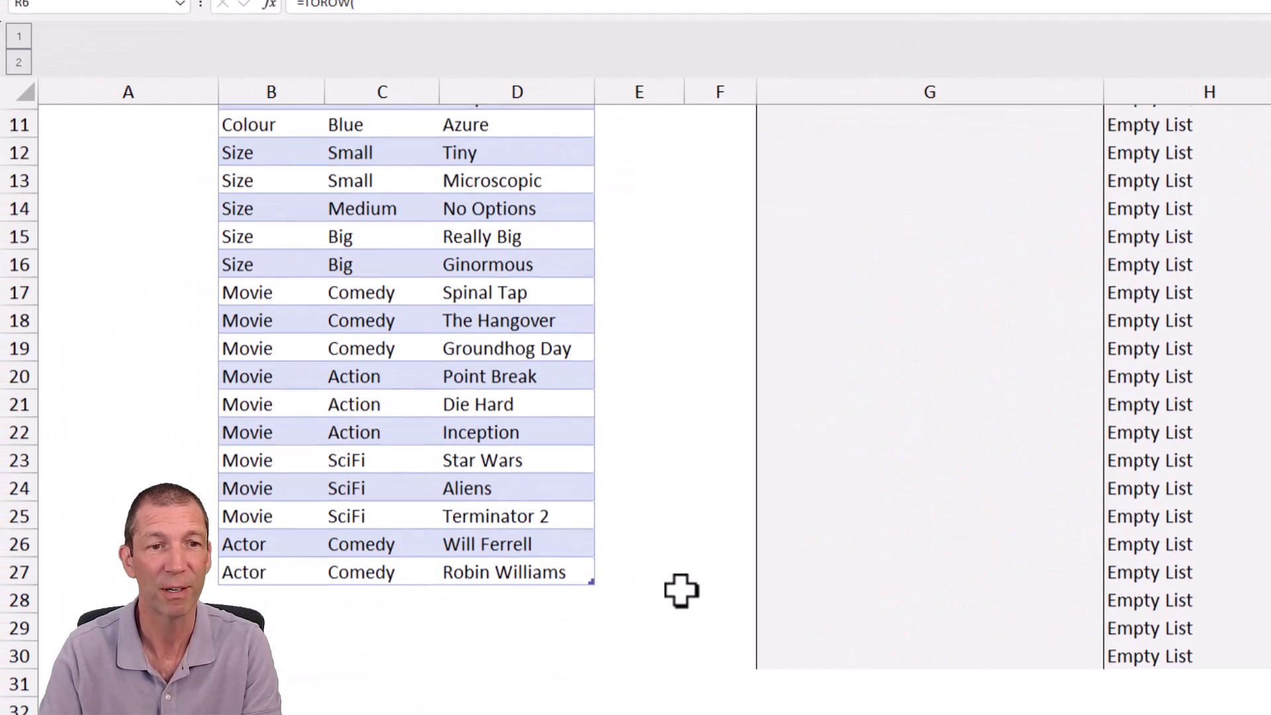
pyautogui.moveTo(369, 553); pyautogui.dragTo(351, 567)
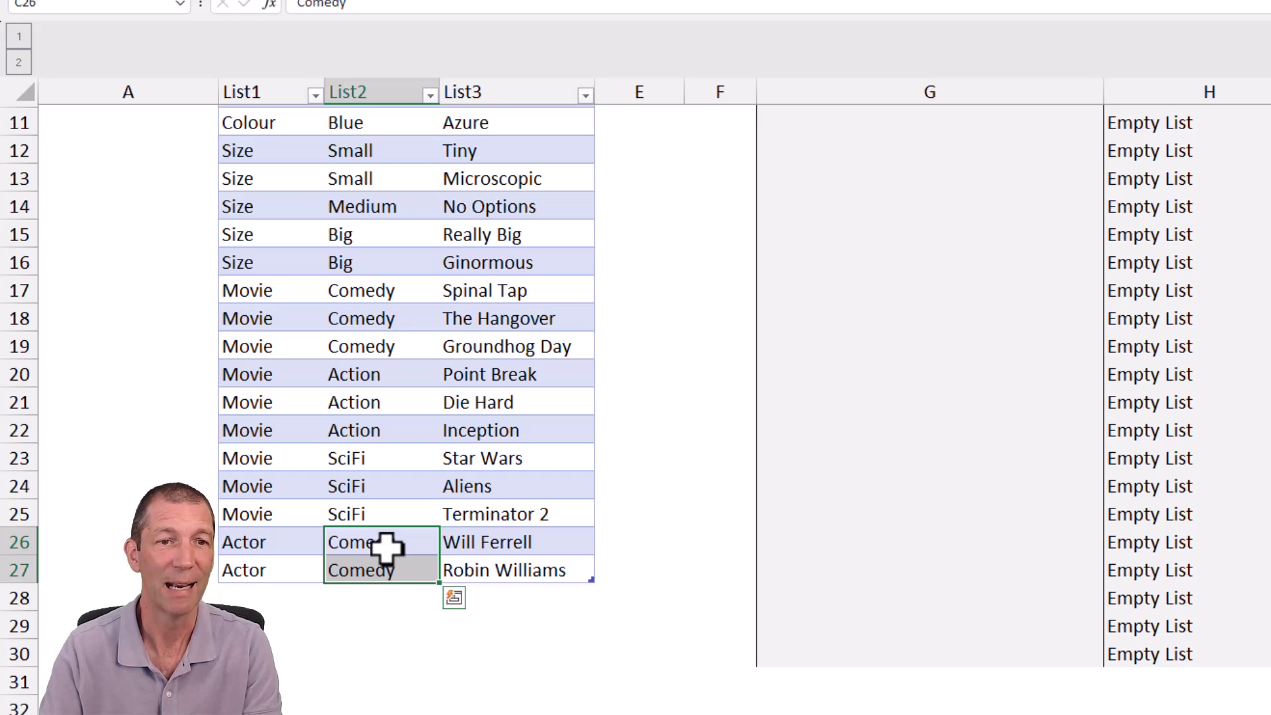
pyautogui.moveTo(374, 291); pyautogui.dragTo(377, 320)
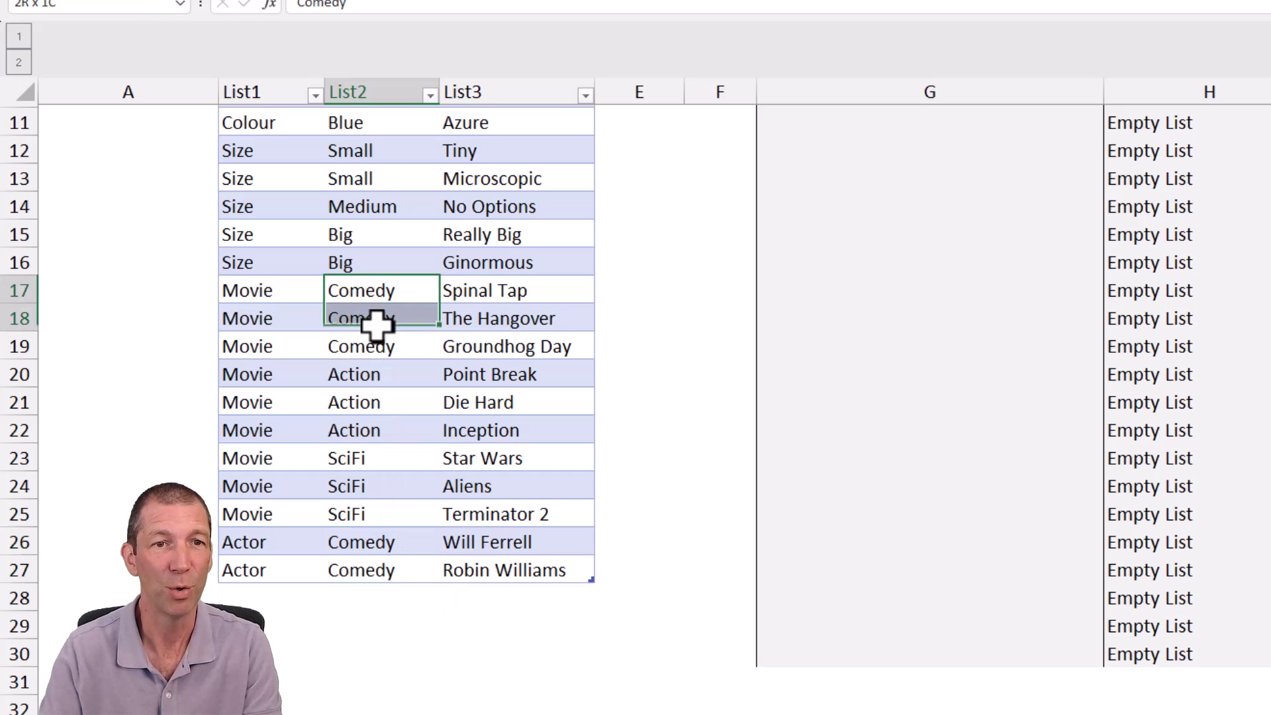
# - Compare the List3 entries of the Movie Comedy rows with those of the Actor Comedy rows in the options table
pyautogui.moveTo(506, 286); pyautogui.dragTo(505, 319)
pyautogui.moveTo(502, 546); pyautogui.dragTo(501, 566)
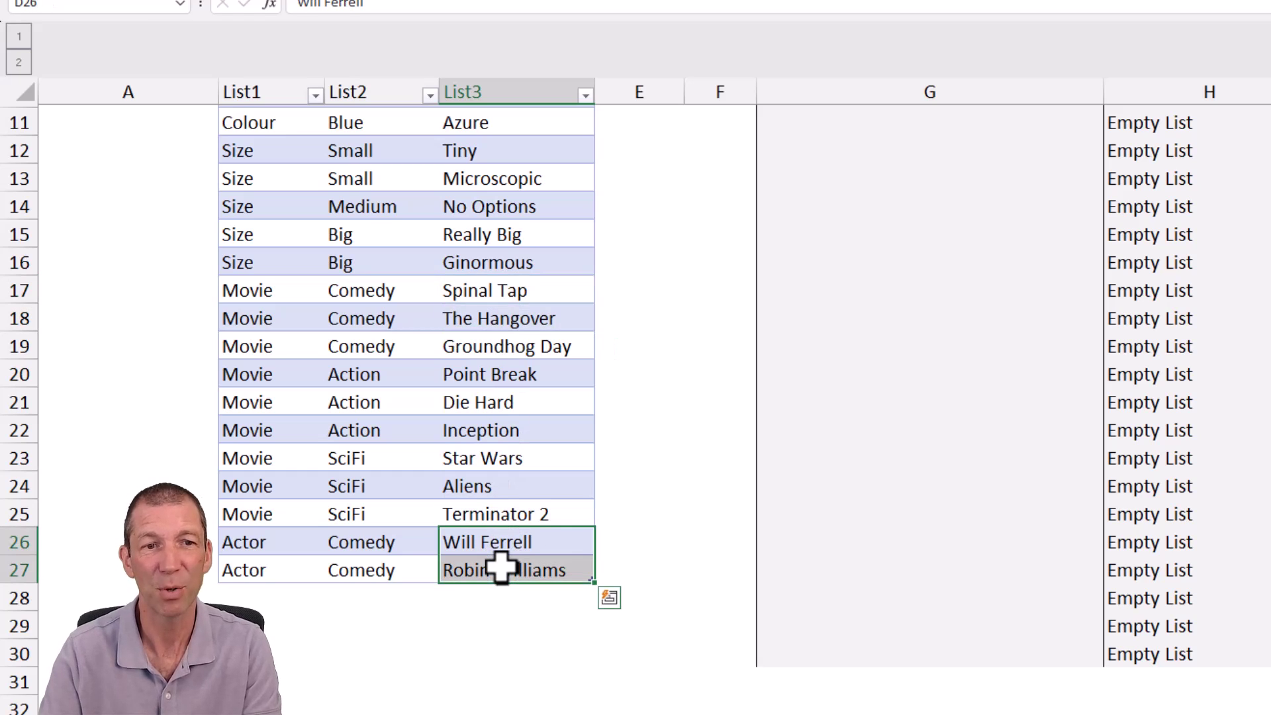
pyautogui.scroll(2, 1171, 638)
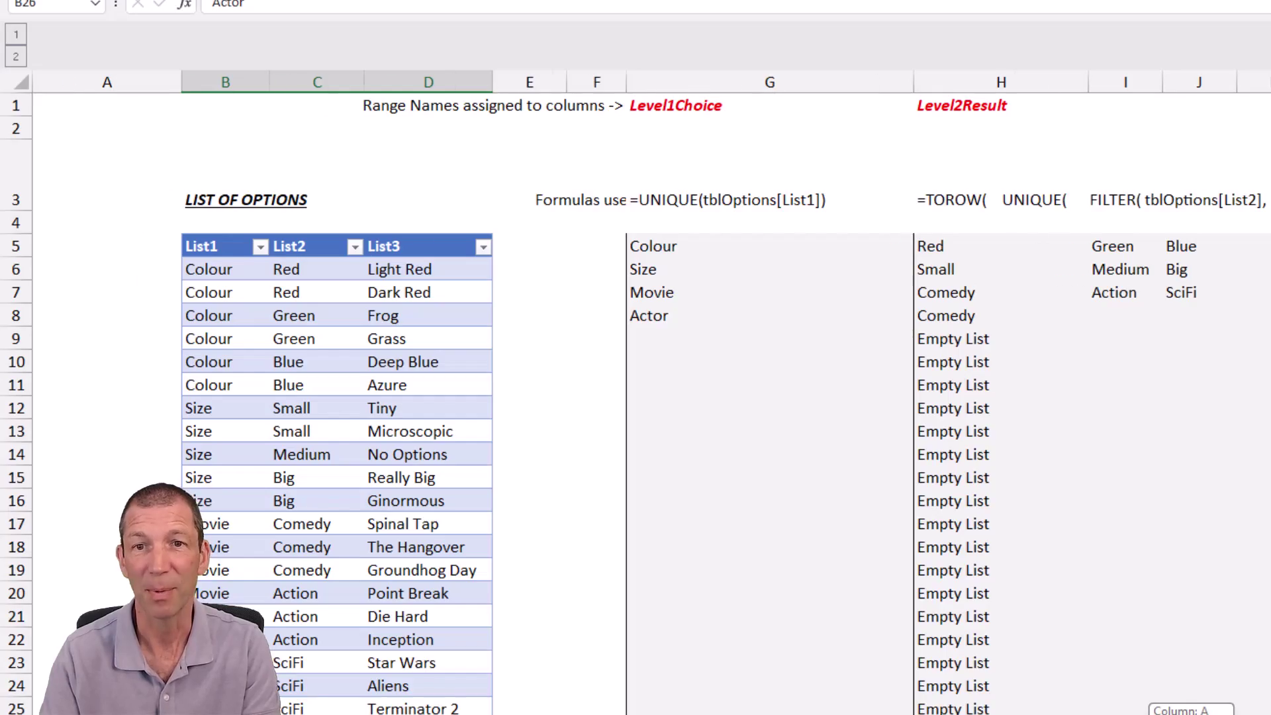
# - Examine how the Level2Choice formula in Q6 joins tblOptions[List1] and tblOptions[List2] with a "|" separator inside UNIQUE
pyautogui.hscroll(10, 636, 463)
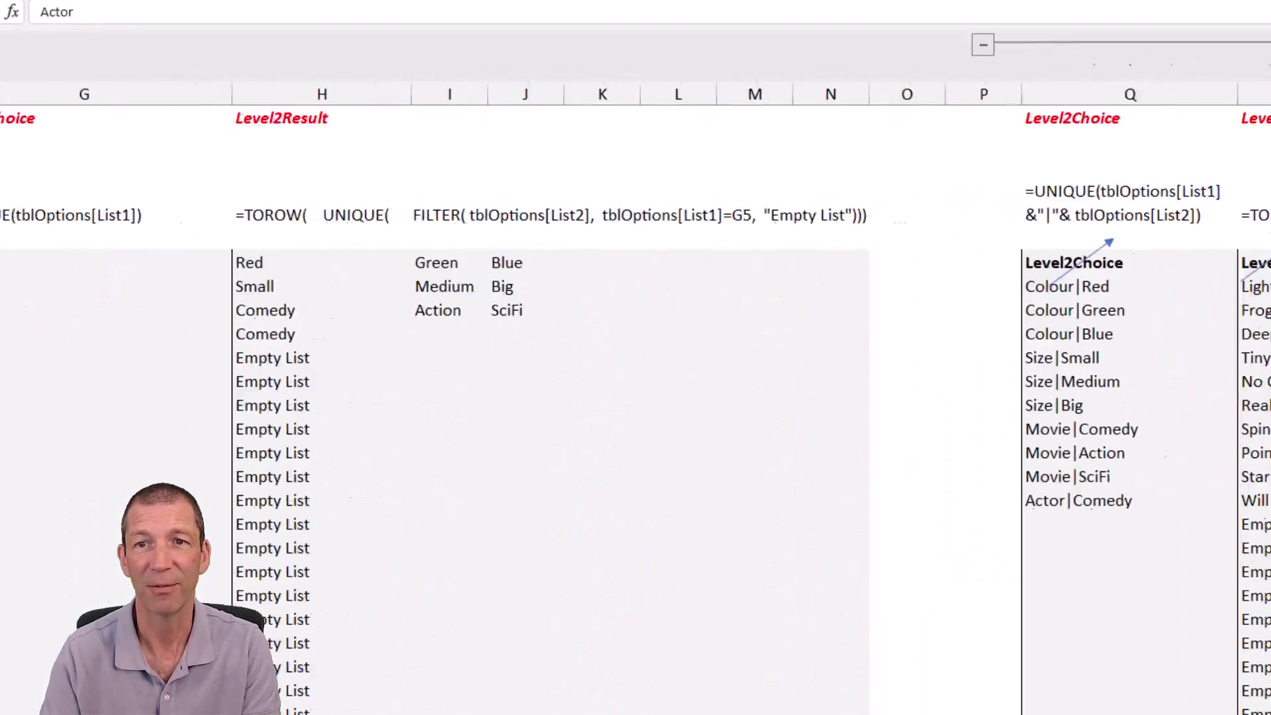
pyautogui.hscroll(3, 715, 499)
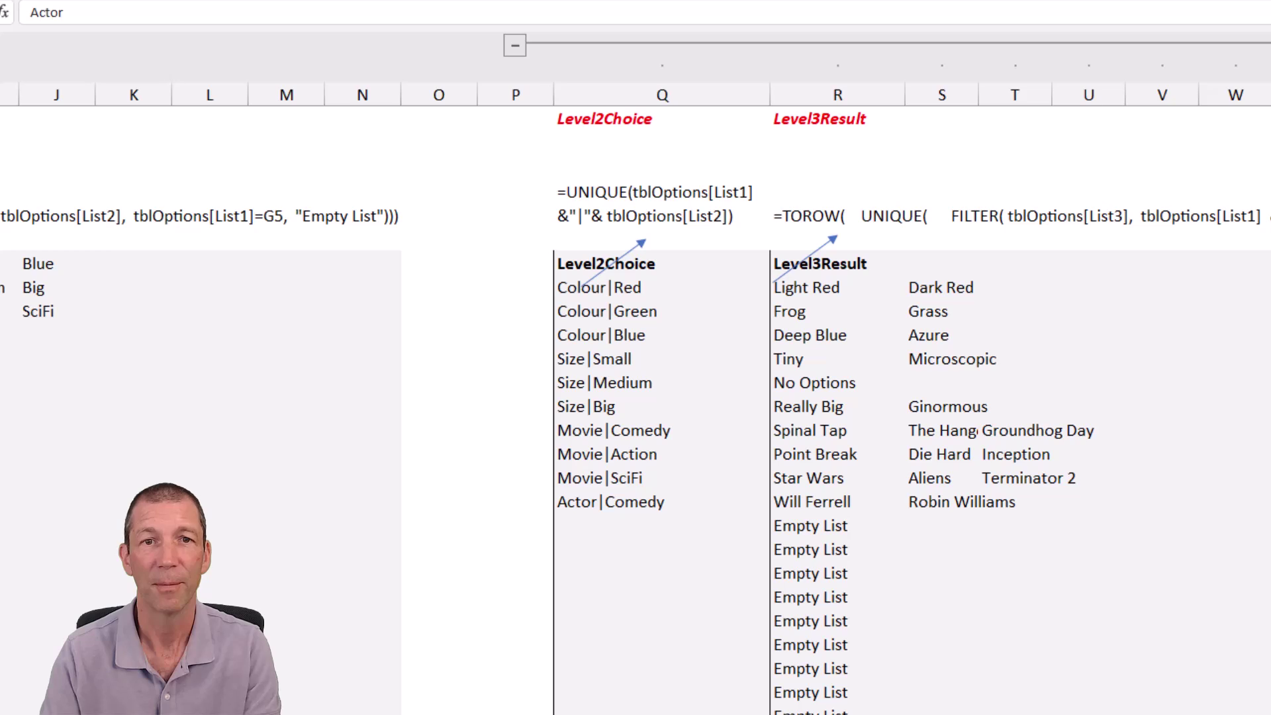
pyautogui.keyDown('ctrl'); pyautogui.scroll(2, 714, 499); pyautogui.keyUp('ctrl')
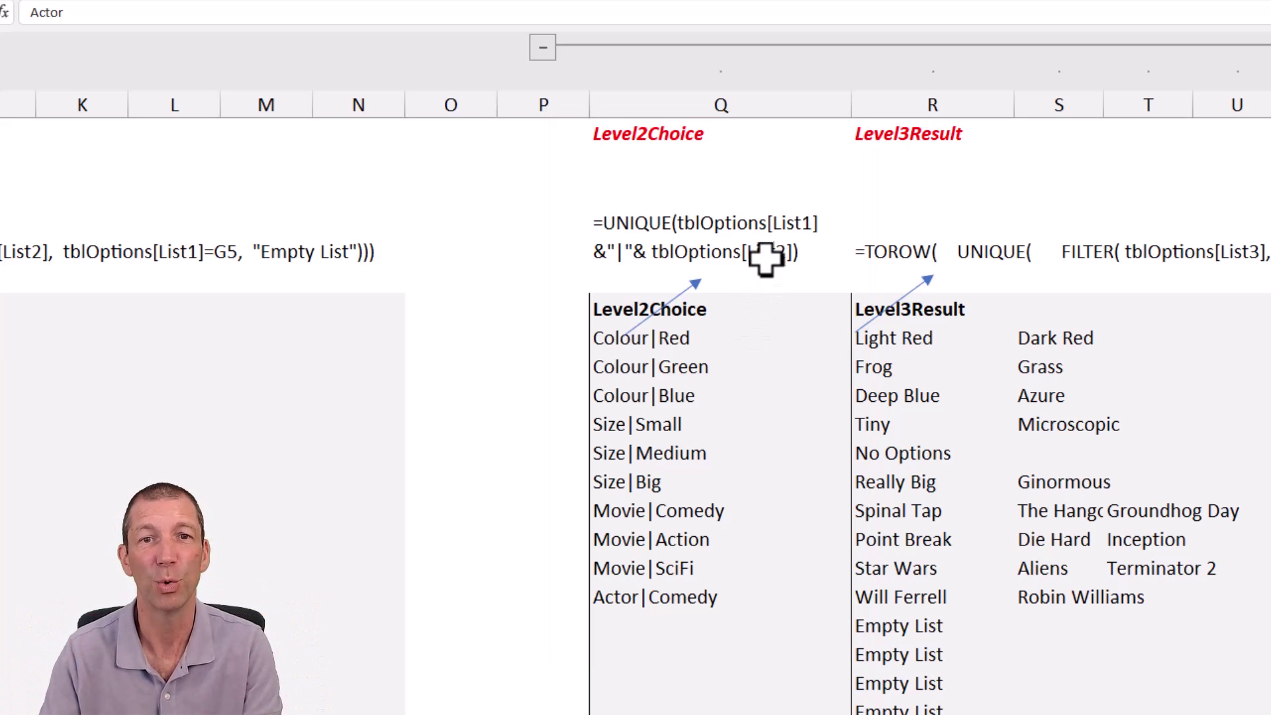
pyautogui.click(677, 340)
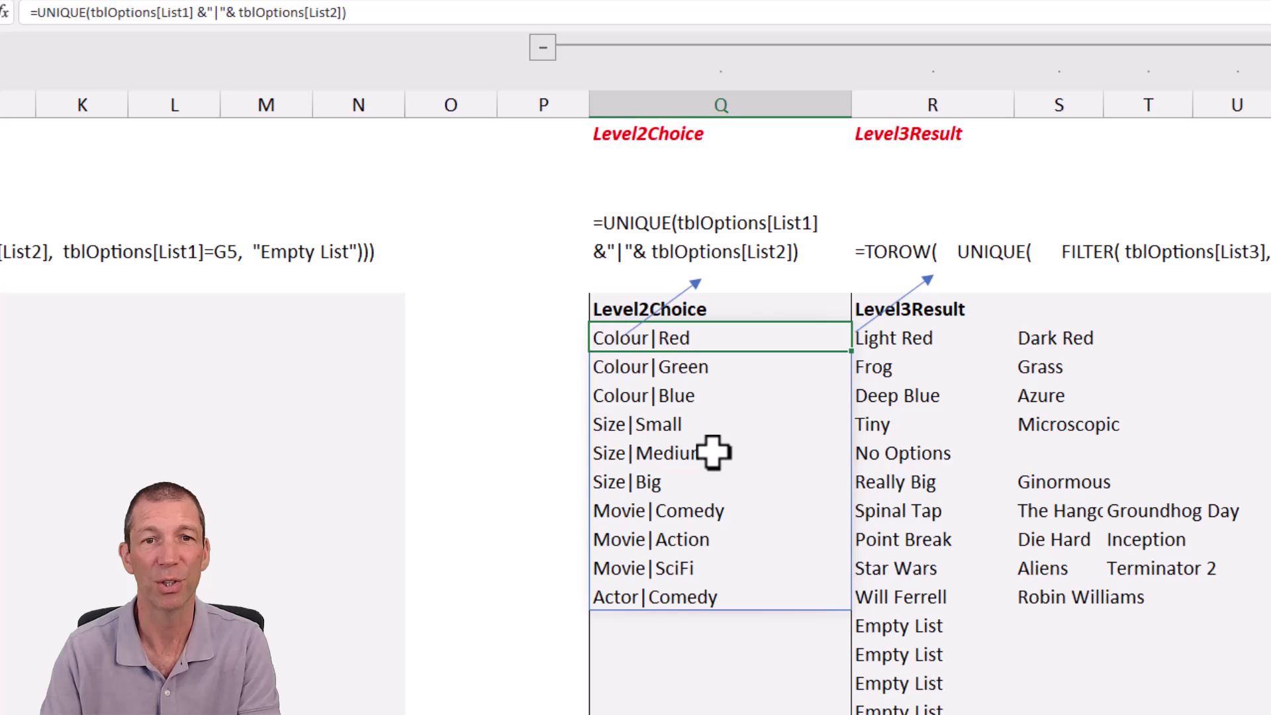
pyautogui.doubleClick(622, 328)
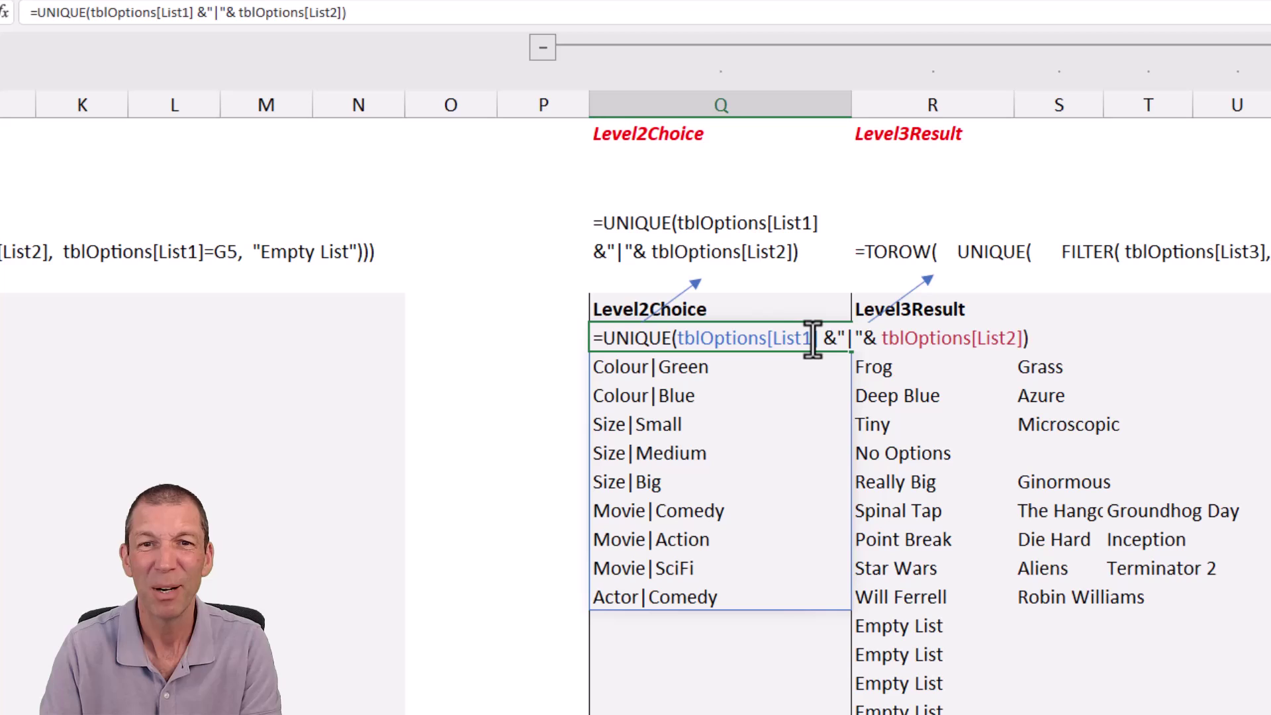
pyautogui.press('Escape')
pyautogui.press('F2')
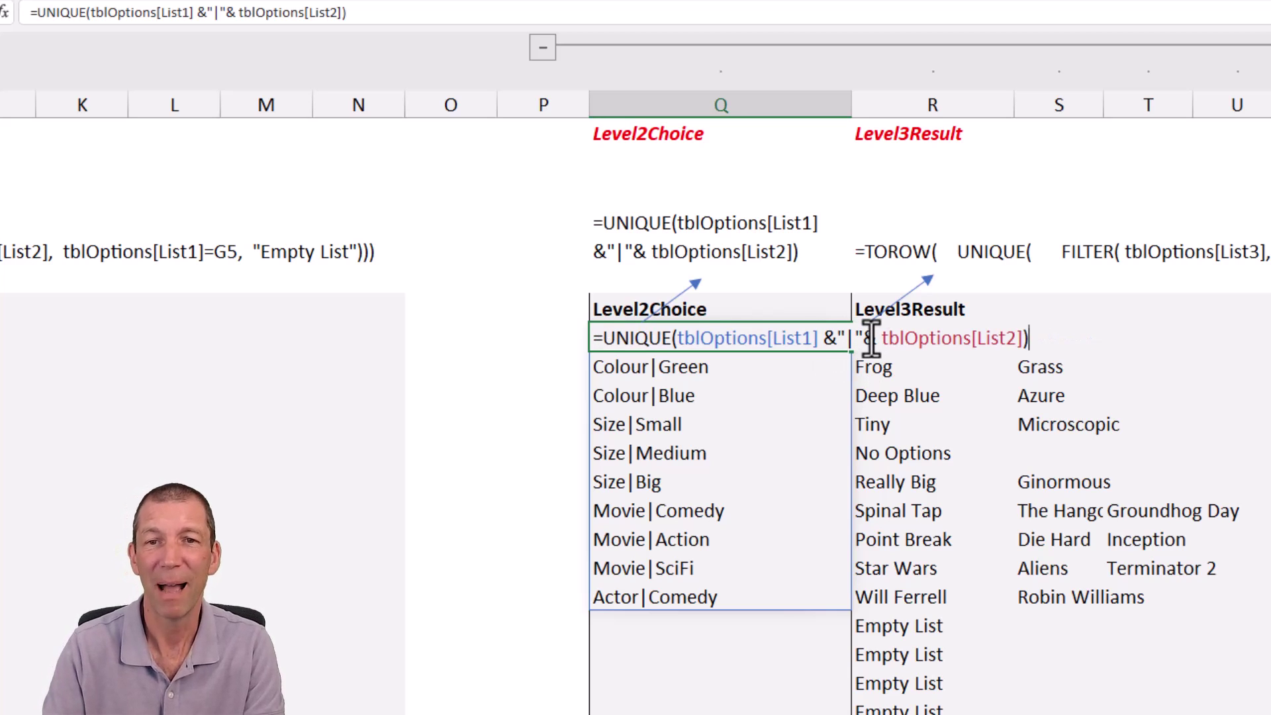
pyautogui.hotkey('ctrl', 'Return')
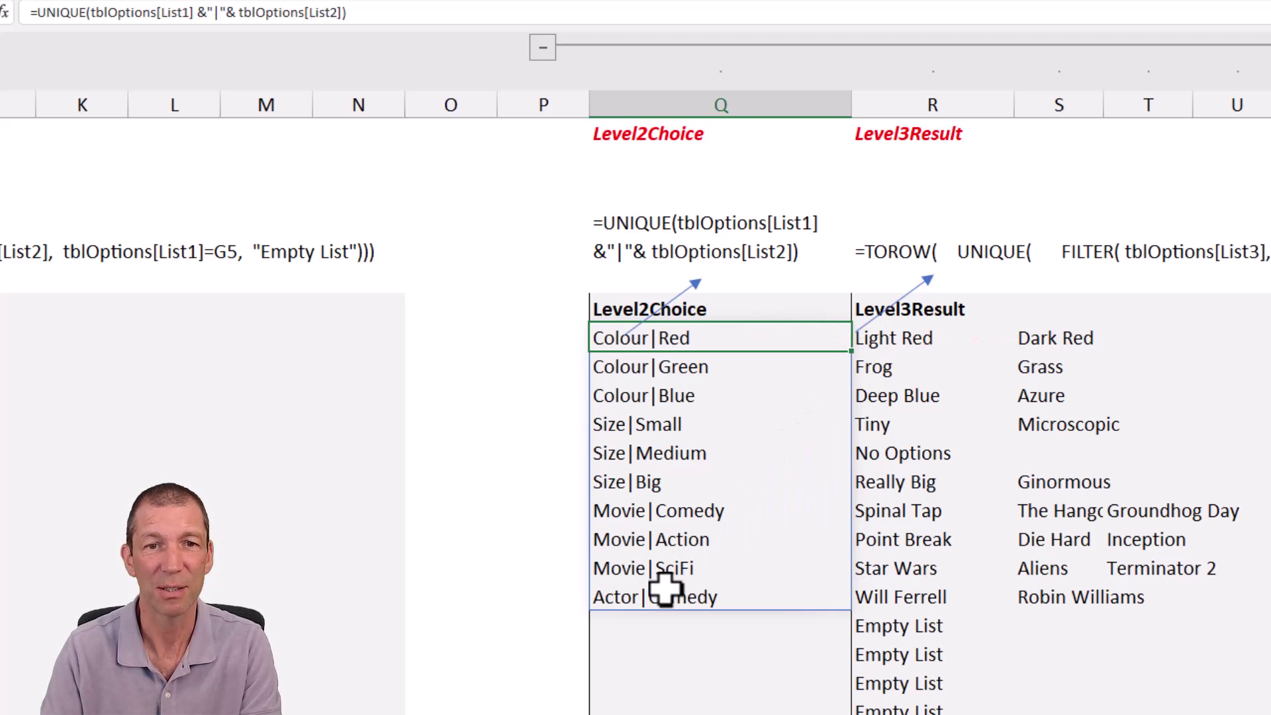
# - Inspect the FILTER include argument in the Level3Result formula in R6, highlighting the joined tblOptions[List1]&"|"&tblOptions[List2] part
pyautogui.click(922, 338)
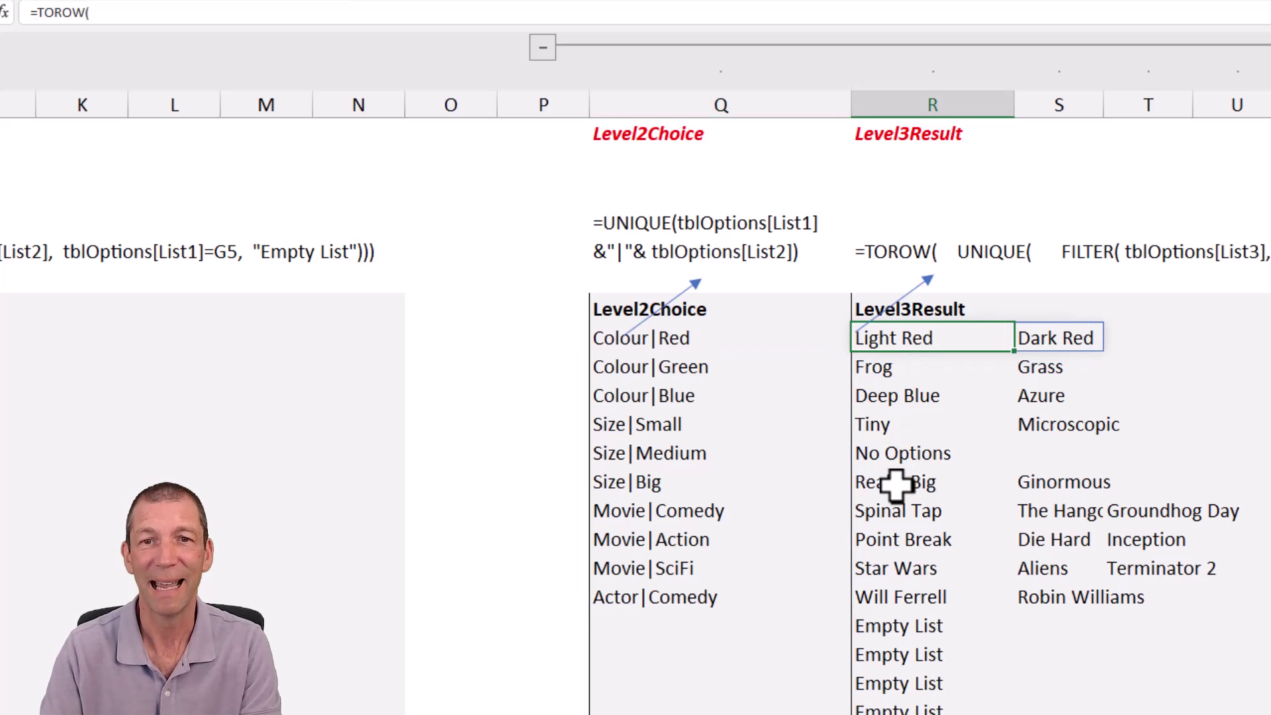
pyautogui.press('F2')
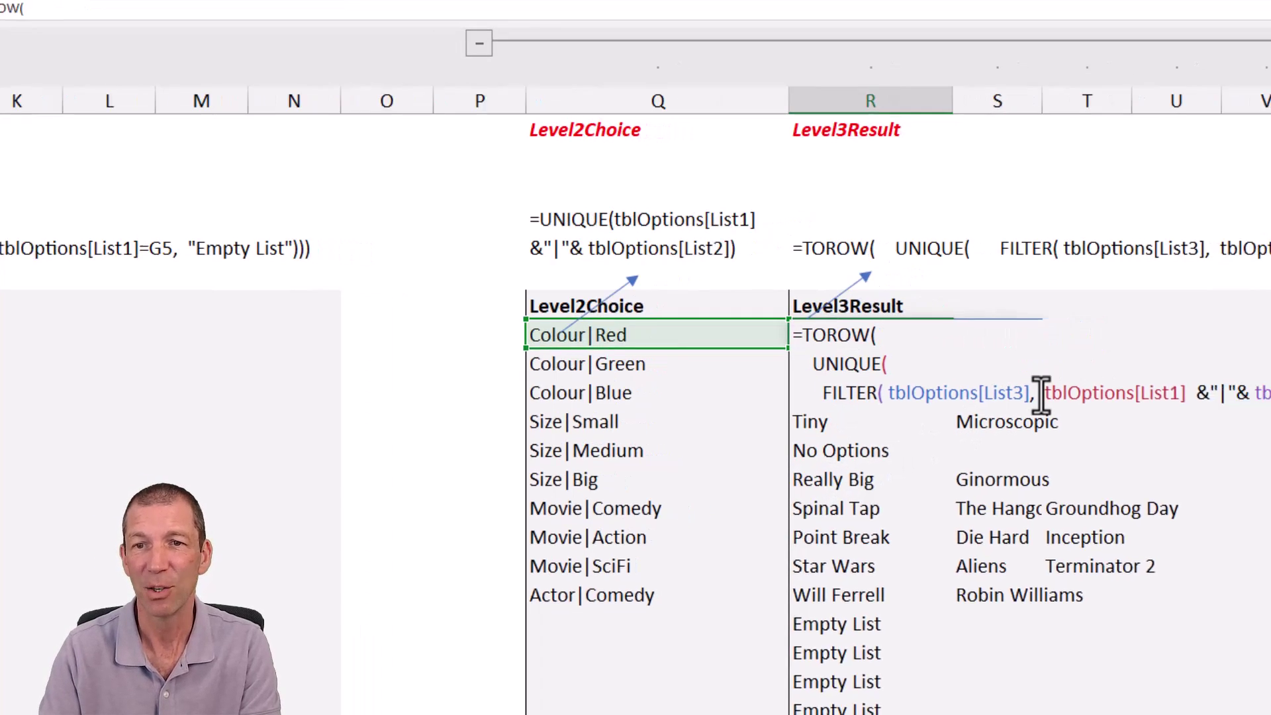
pyautogui.moveTo(1041, 393)
pyautogui.mouseDown()
pyautogui.moveTo(839, 383)
pyautogui.moveTo(1035, 384)
pyautogui.mouseUp()
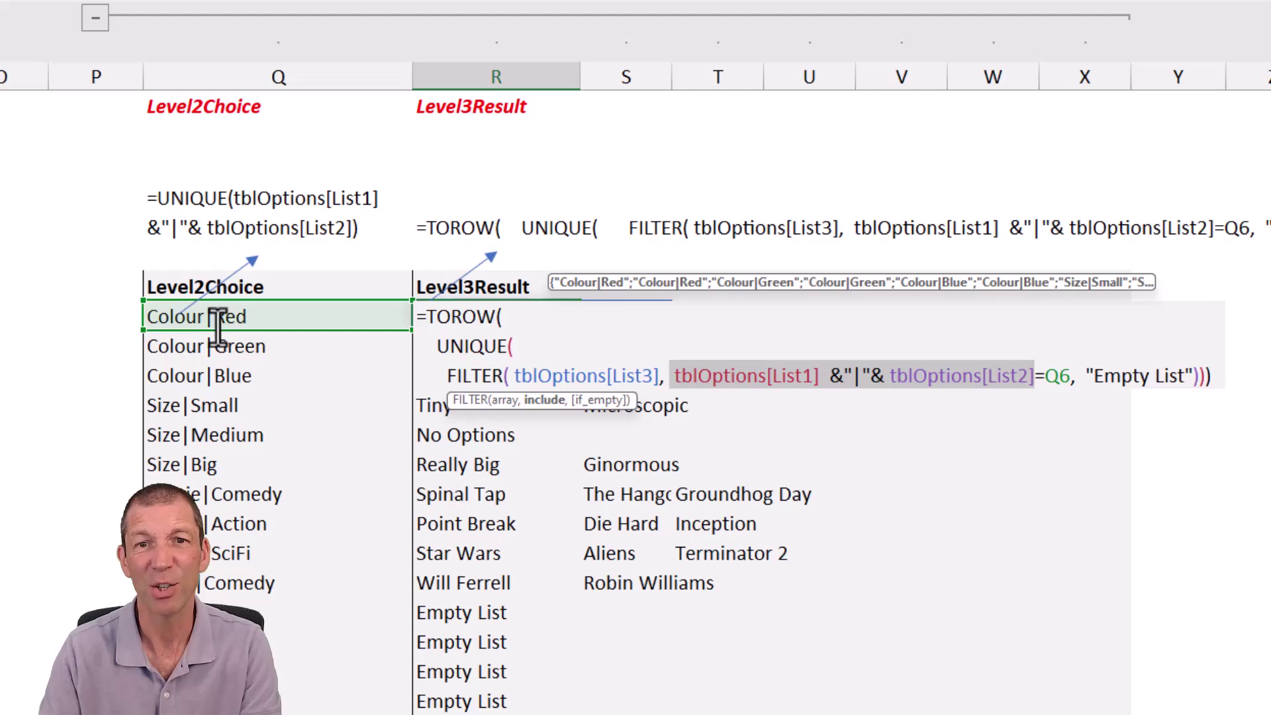
pyautogui.press('Escape')
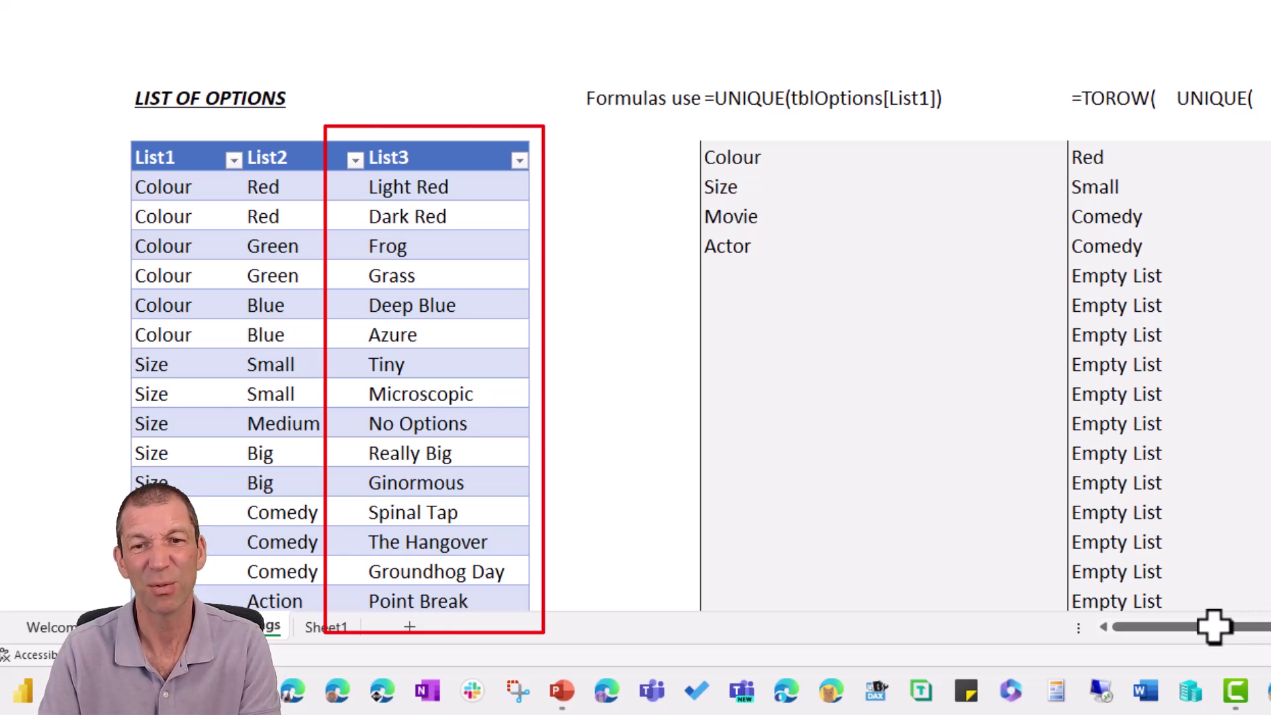
# - Match the combined key in Q6 to the Q6 reference in the Level3Result formula and to its results in row 6
pyautogui.click(1221, 628)
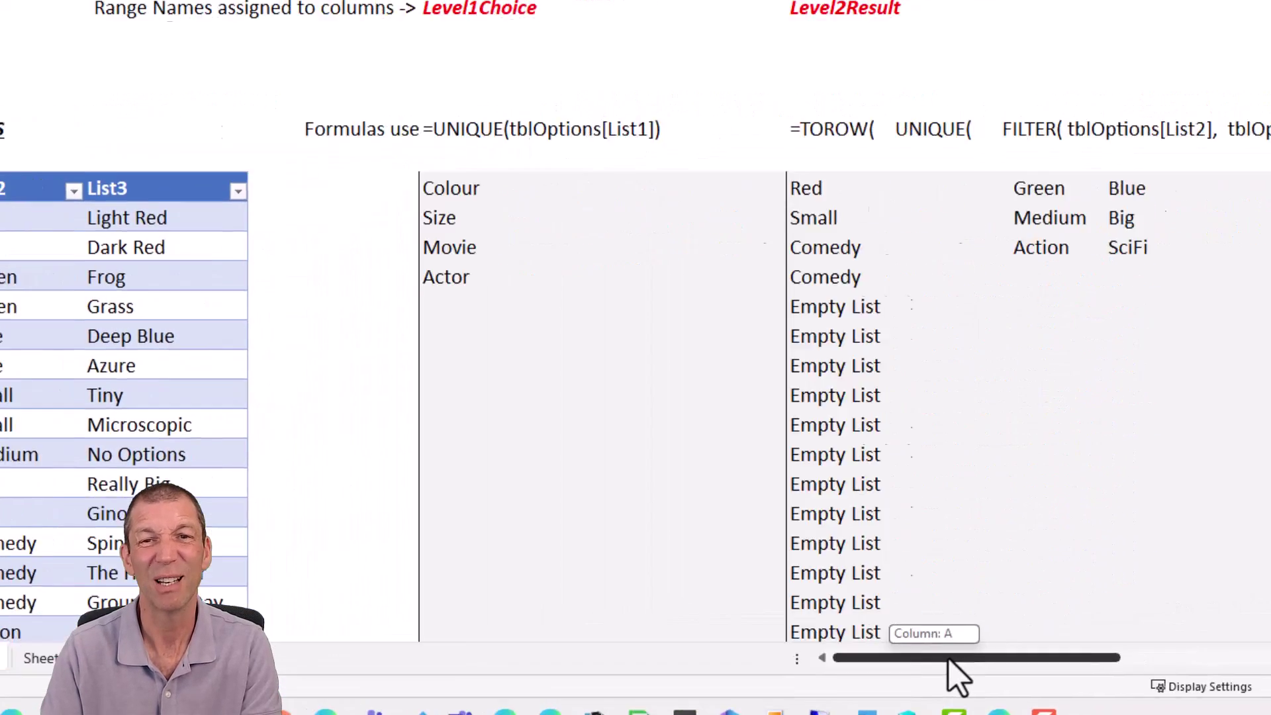
pyautogui.moveTo(948, 660); pyautogui.dragTo(1077, 639)
pyautogui.moveTo(857, 662); pyautogui.dragTo(950, 656)
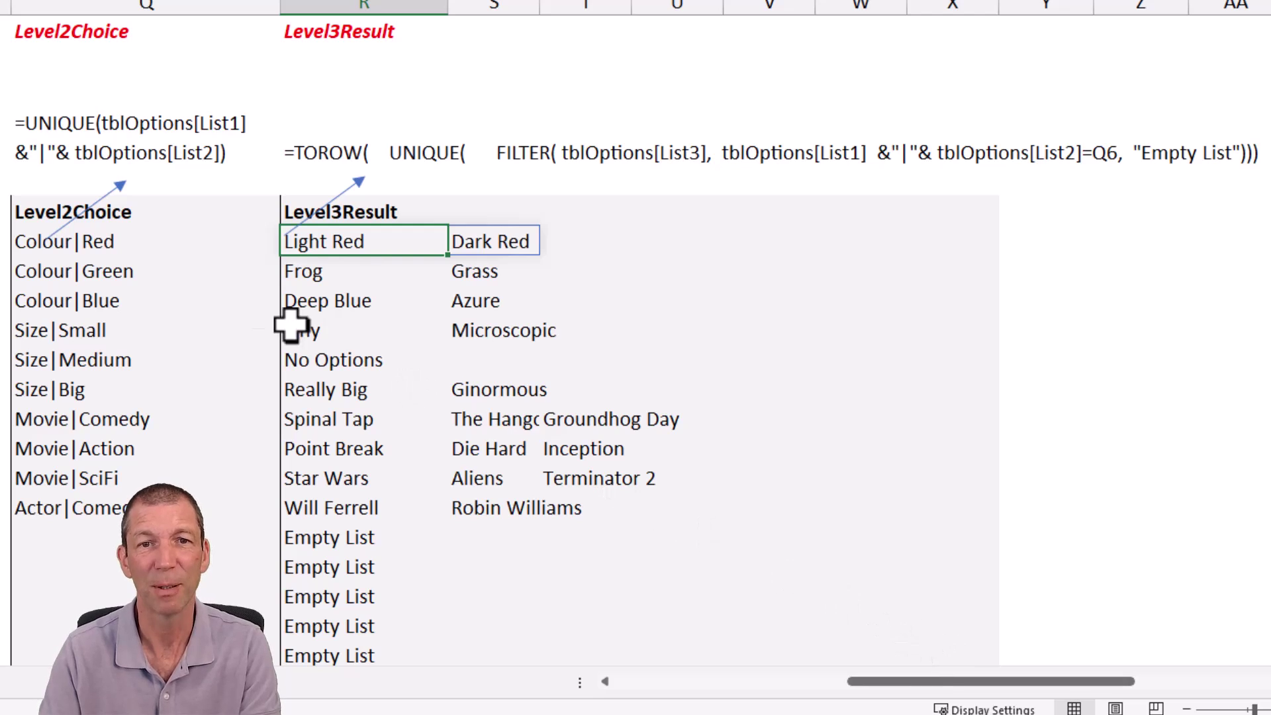
pyautogui.click(125, 242)
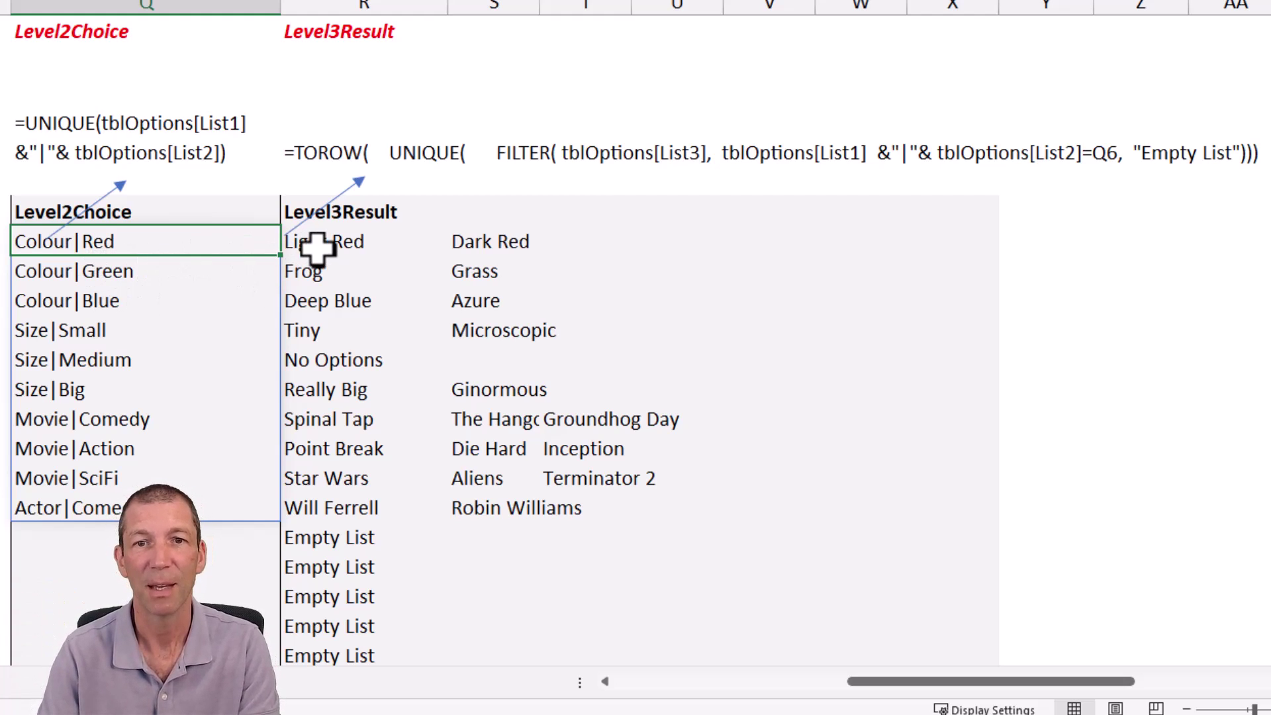
pyautogui.click(349, 245)
pyautogui.doubleClick(349, 245)
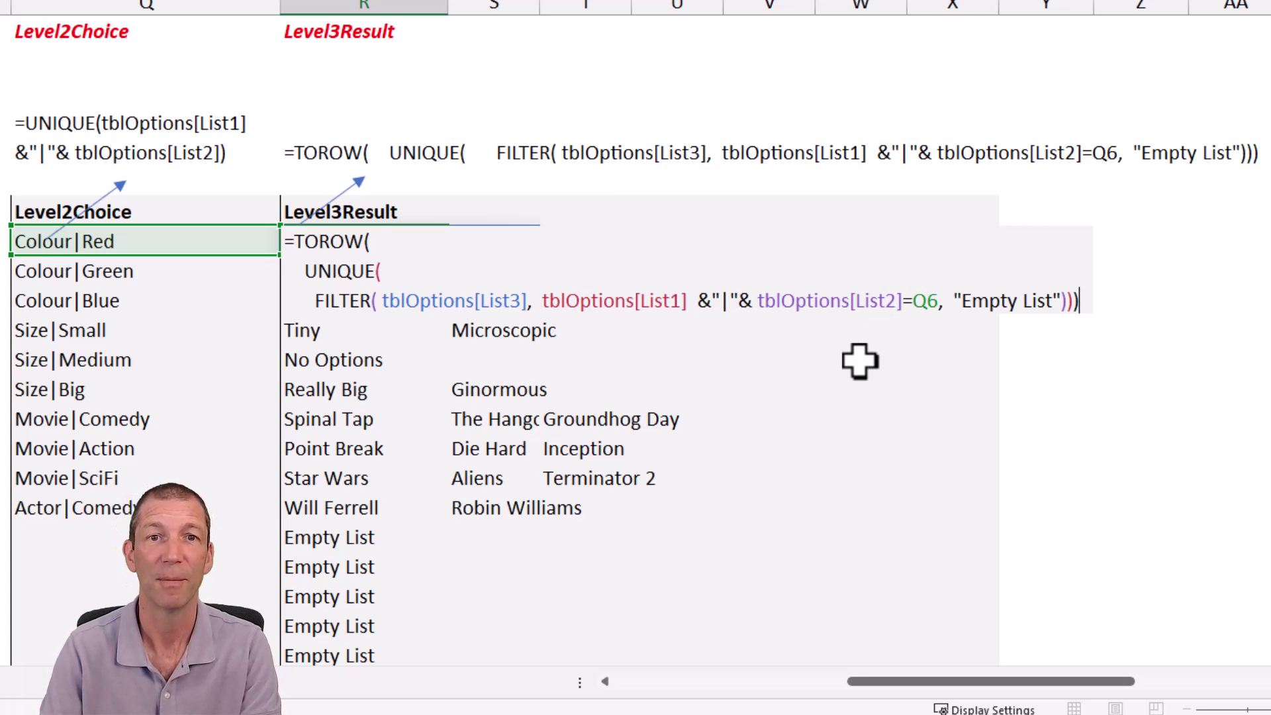
pyautogui.hotkey('ctrl', 'Return')
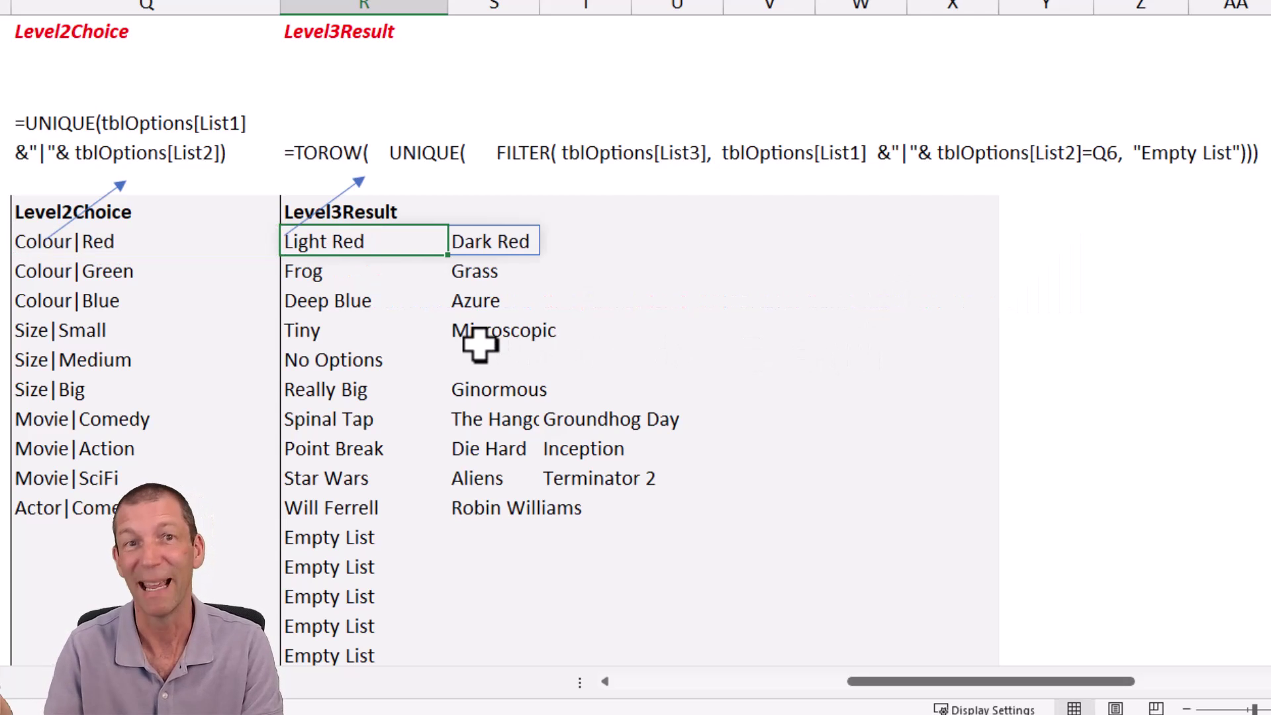
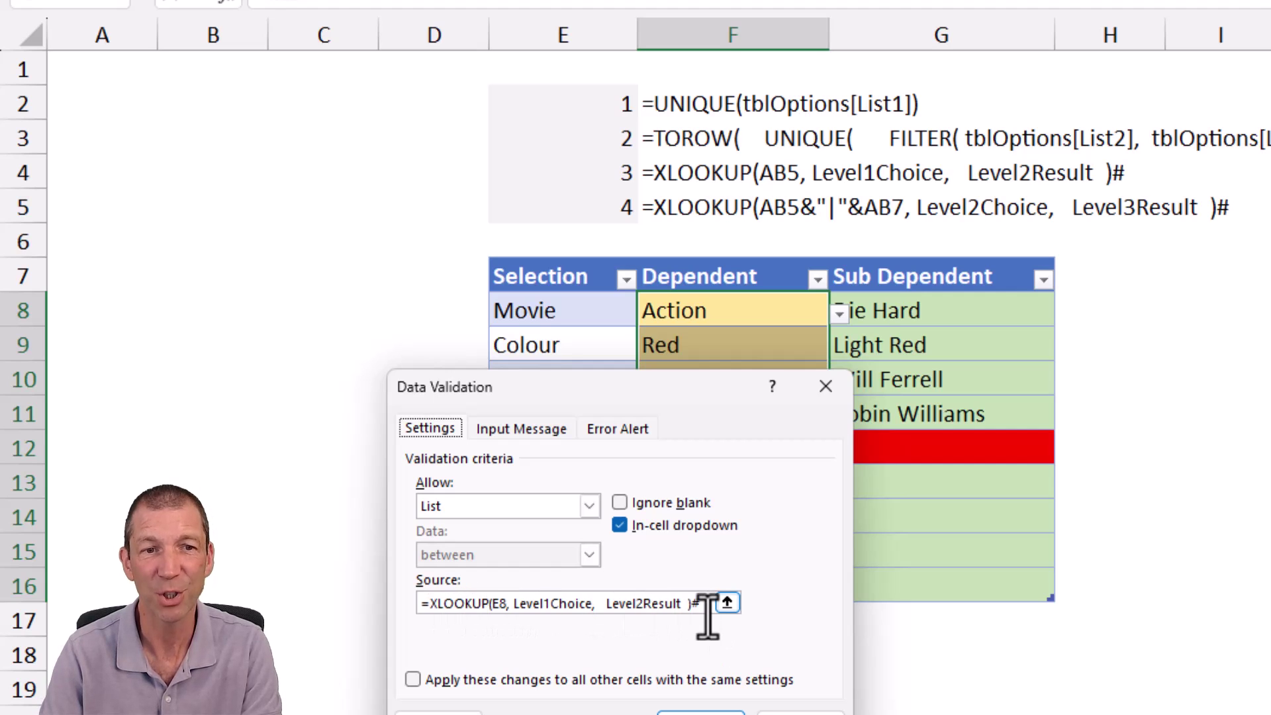
# - Review the XLOOKUP list source in the Dependent column's data validation and the Selection cell E8 it looks up
pyautogui.moveTo(657, 397); pyautogui.dragTo(1138, 252)
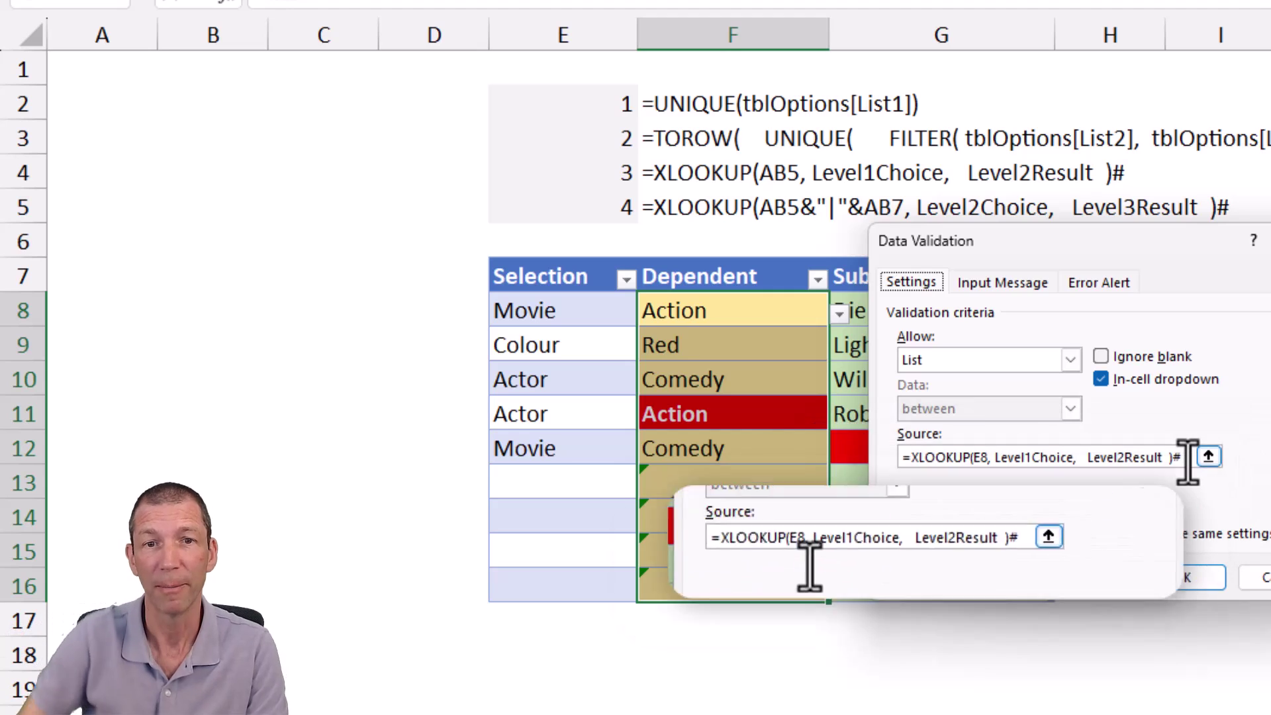
pyautogui.press('Return')
pyautogui.click(547, 324)
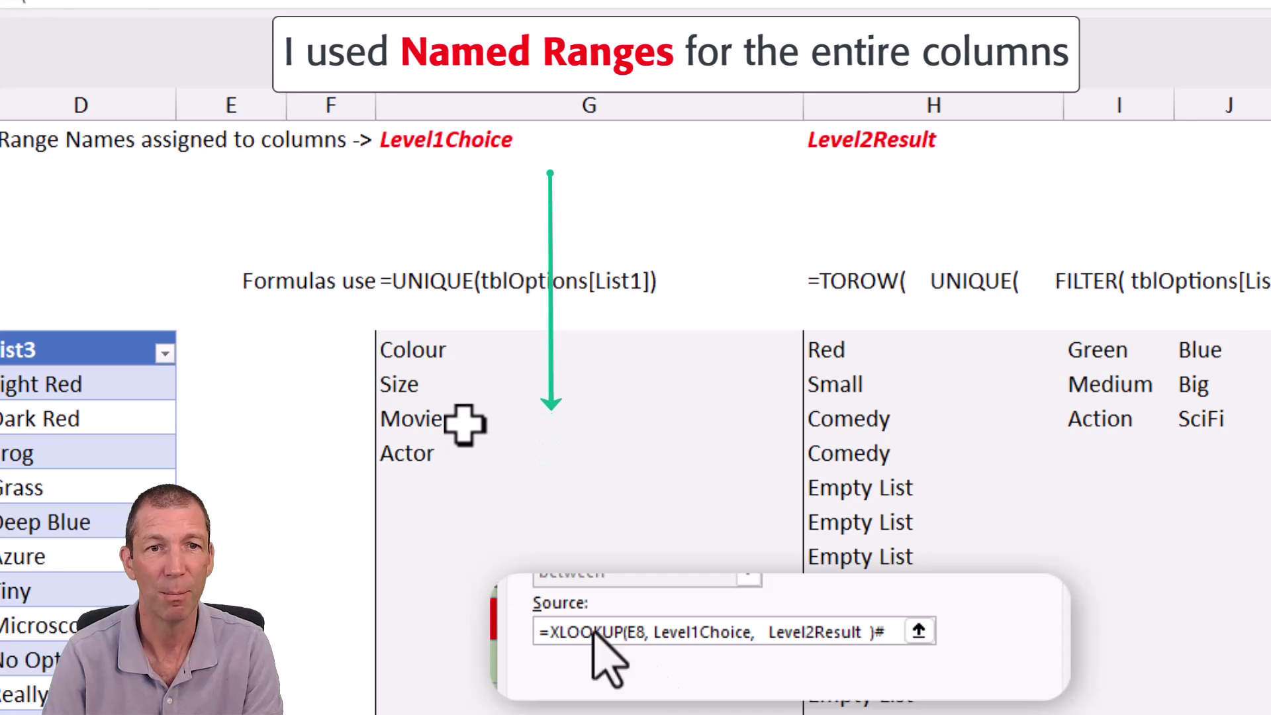
# - Trace Movie in the Level1Choice column across to its matching Level2Result entries, Comedy, Action and SciFi
pyautogui.click(464, 424)
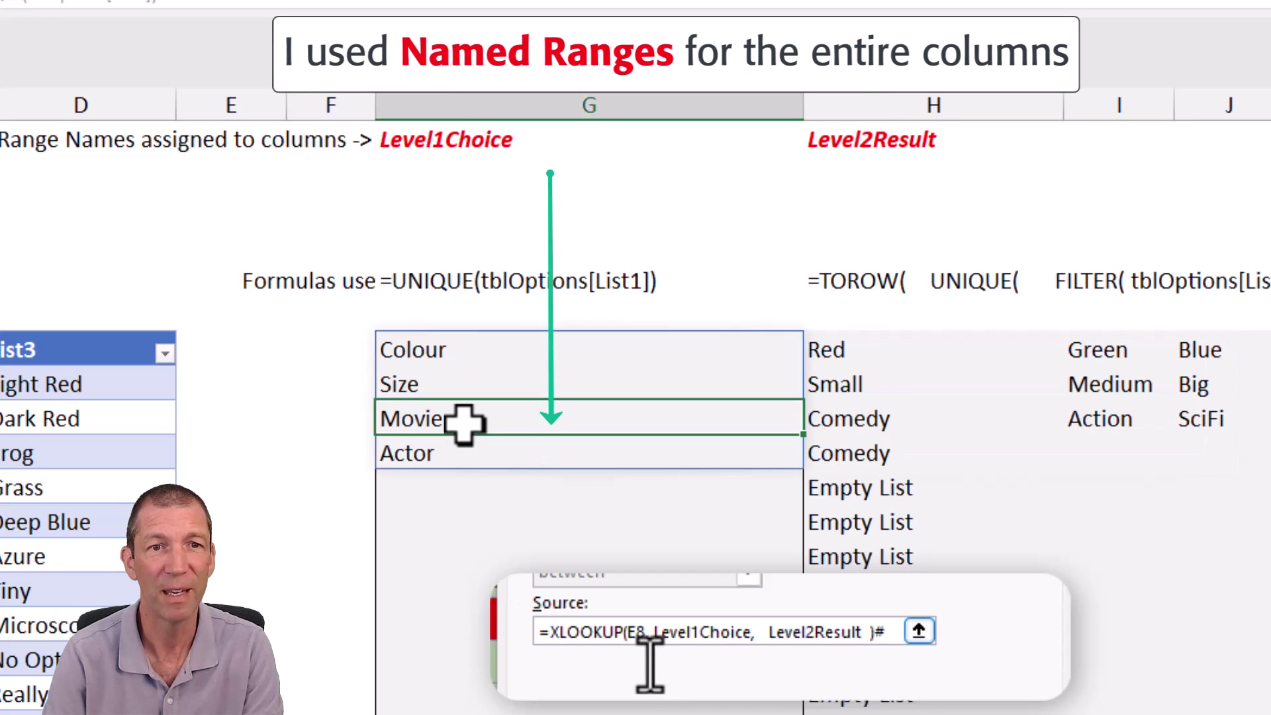
pyautogui.click(866, 418)
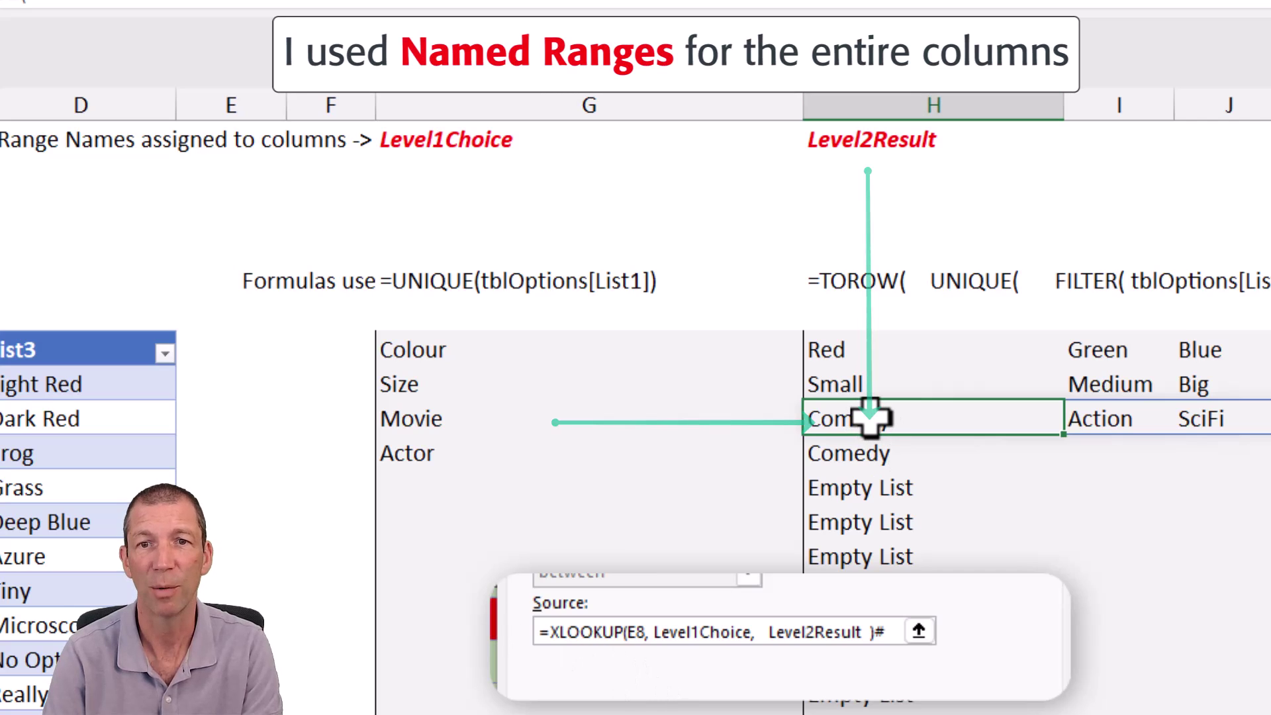
pyautogui.moveTo(869, 418); pyautogui.dragTo(1206, 422)
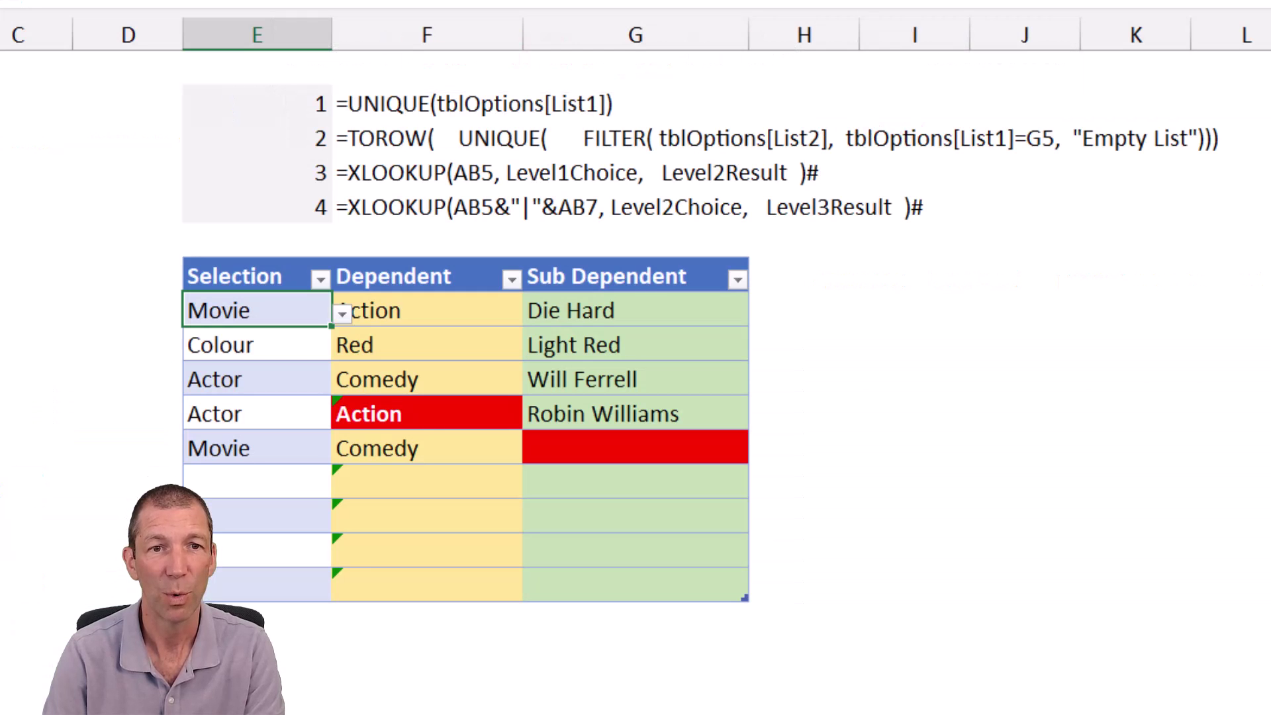
# - Review the XLOOKUP list source in the data validation of the whole Sub Dependent column, leaving the settings untouched
pyautogui.click(406, 311)
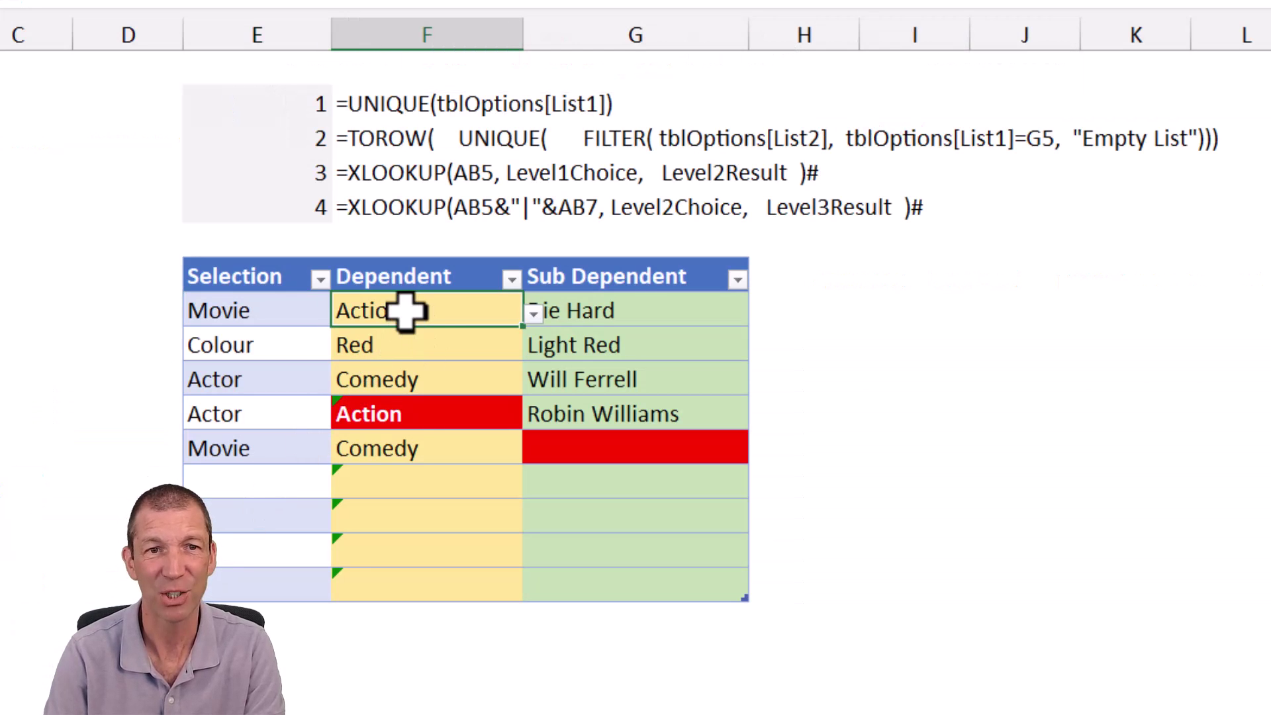
pyautogui.click(645, 310)
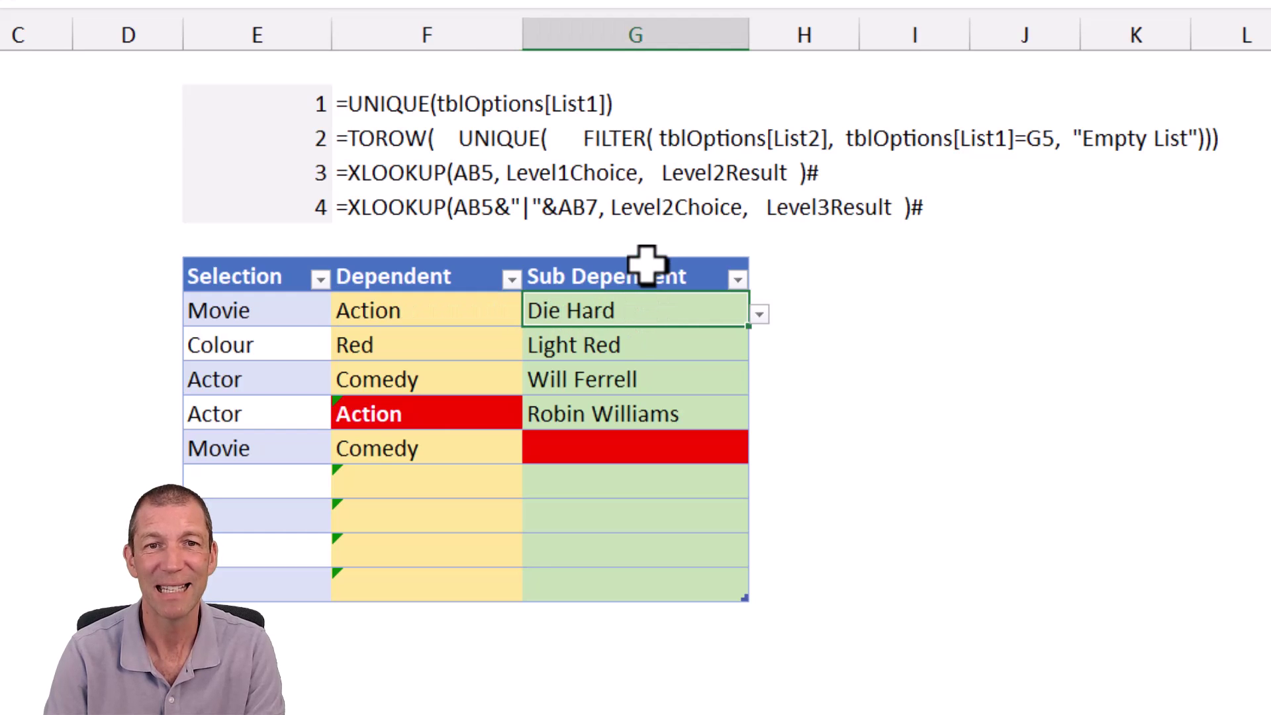
pyautogui.click(650, 258)
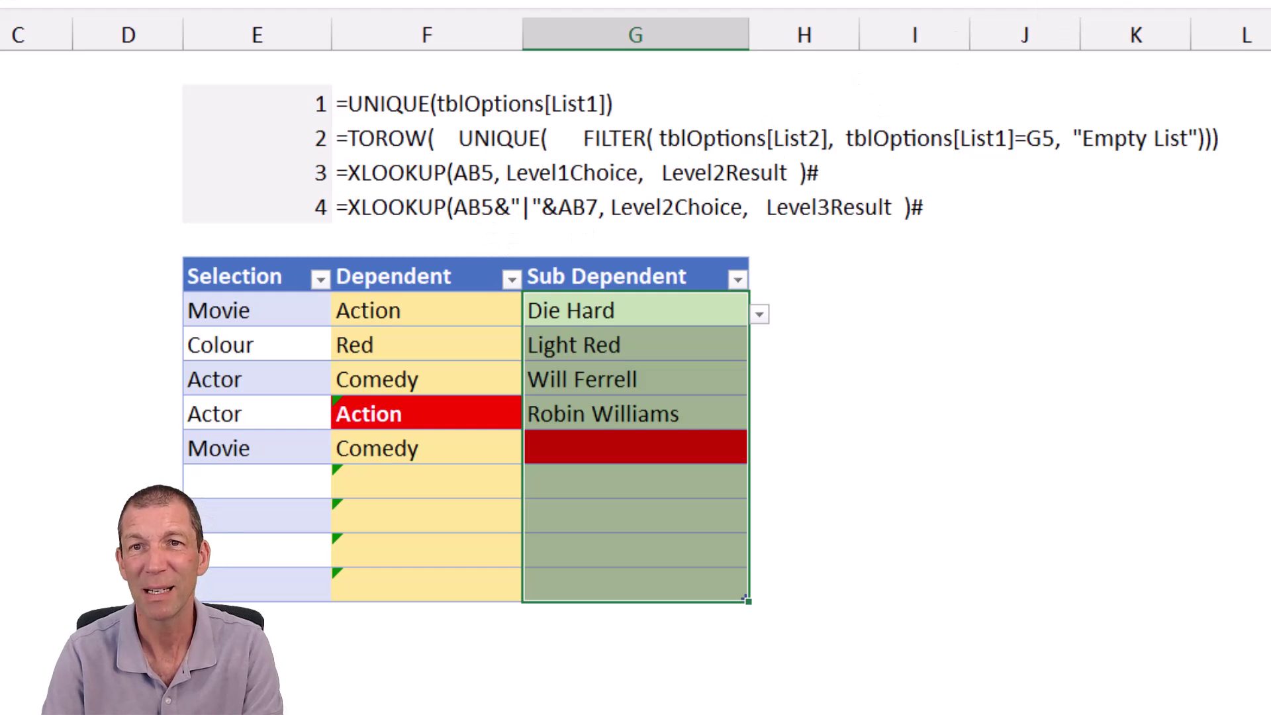
pyautogui.hotkey('alt', 'a')
pyautogui.press('v')
pyautogui.press('v')
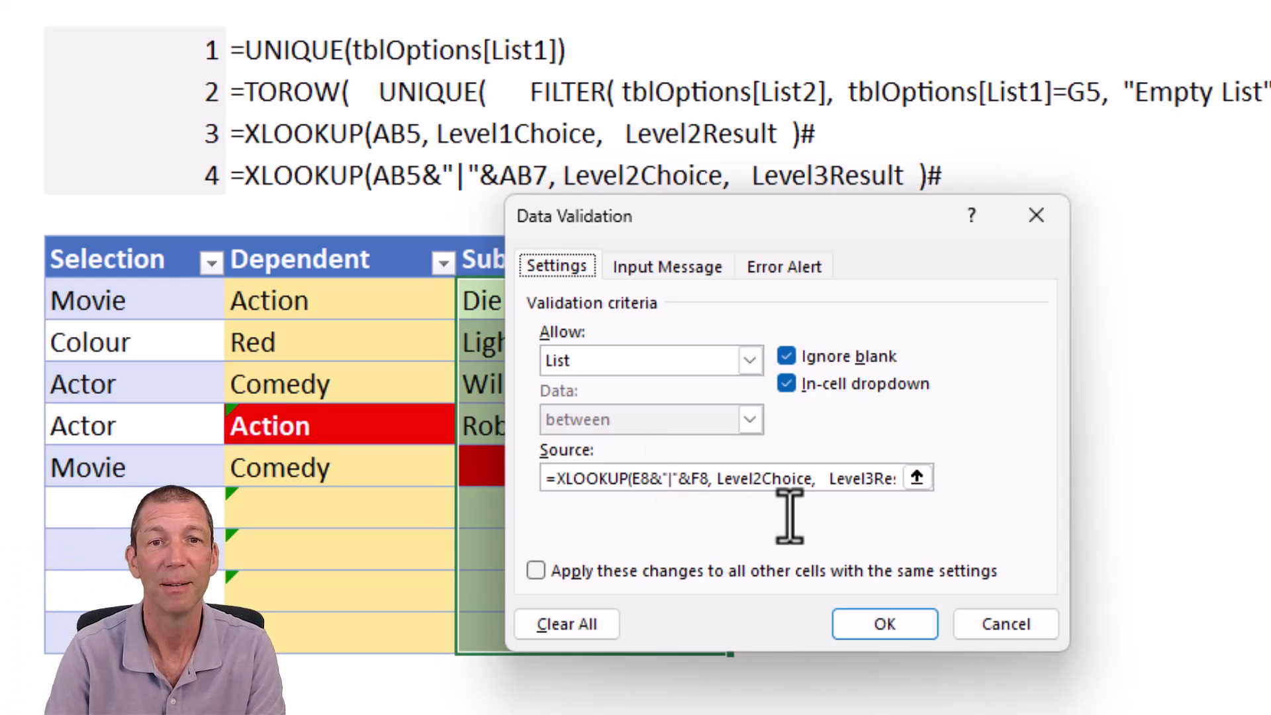
pyautogui.click(1006, 623)
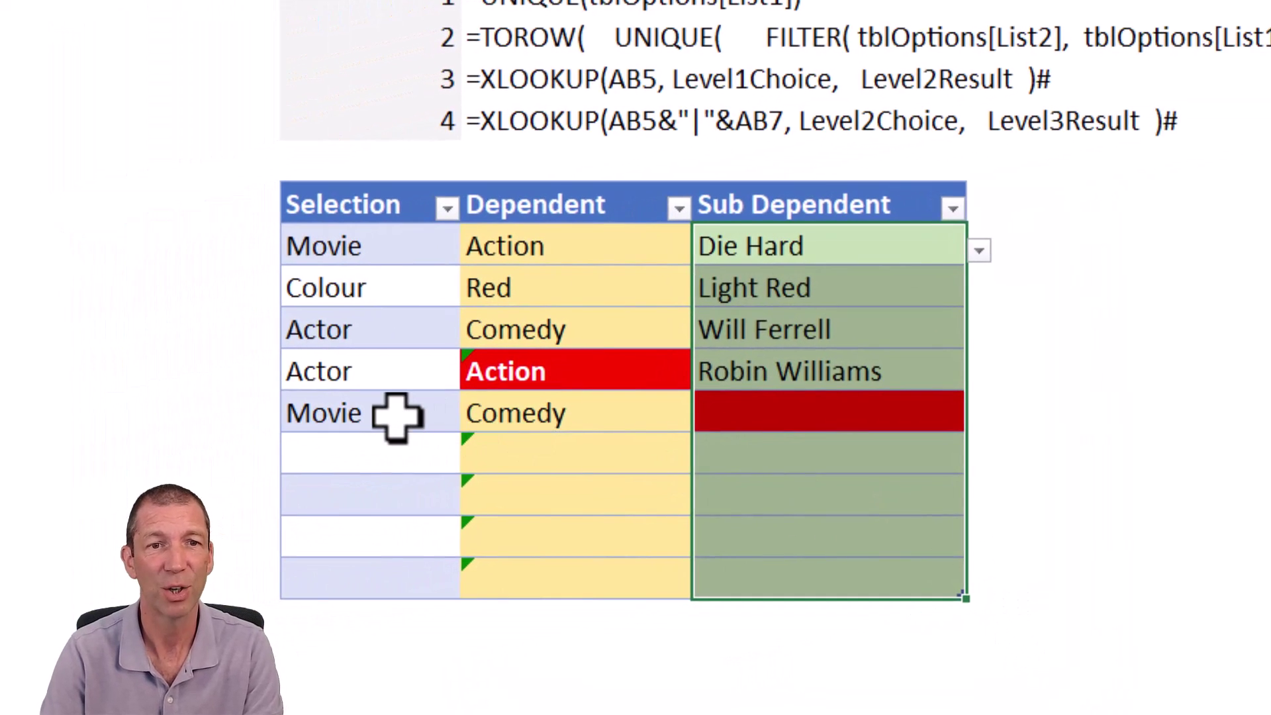
# - Choose The Hangover as the Sub Dependent value for the Movie, Comedy row
pyautogui.click(263, 445)
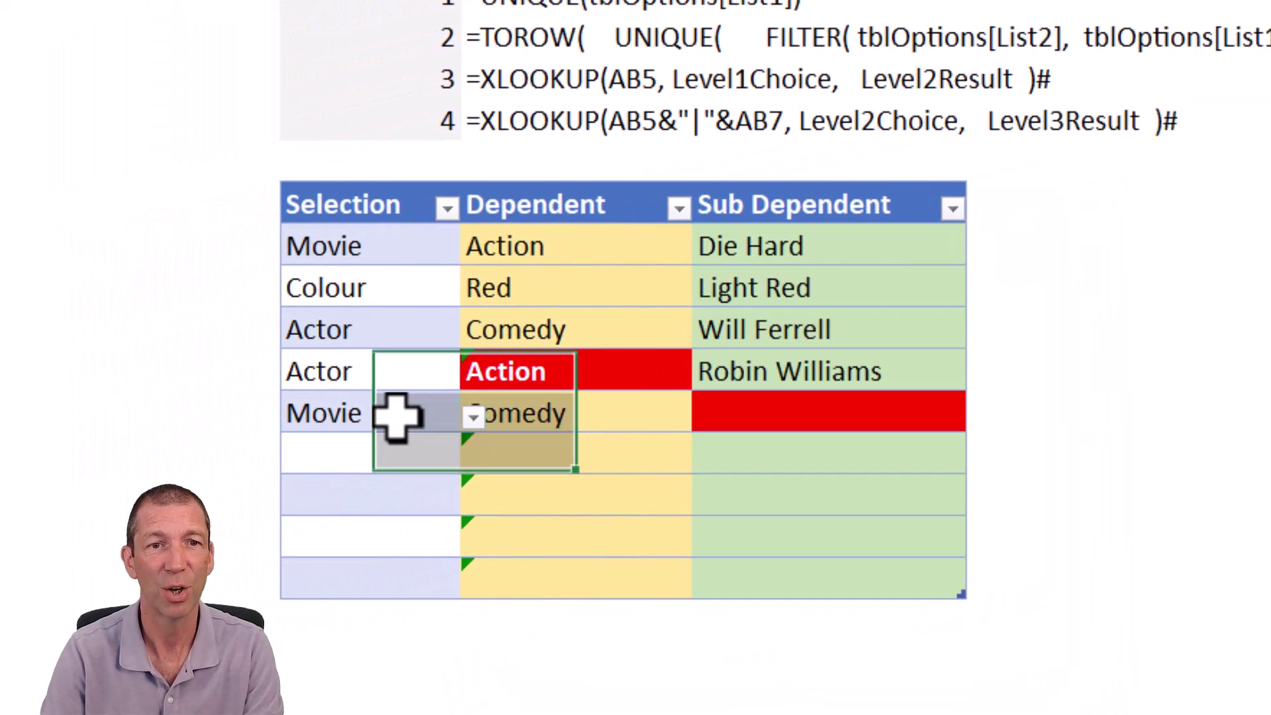
pyautogui.click(462, 436)
pyautogui.click(808, 416)
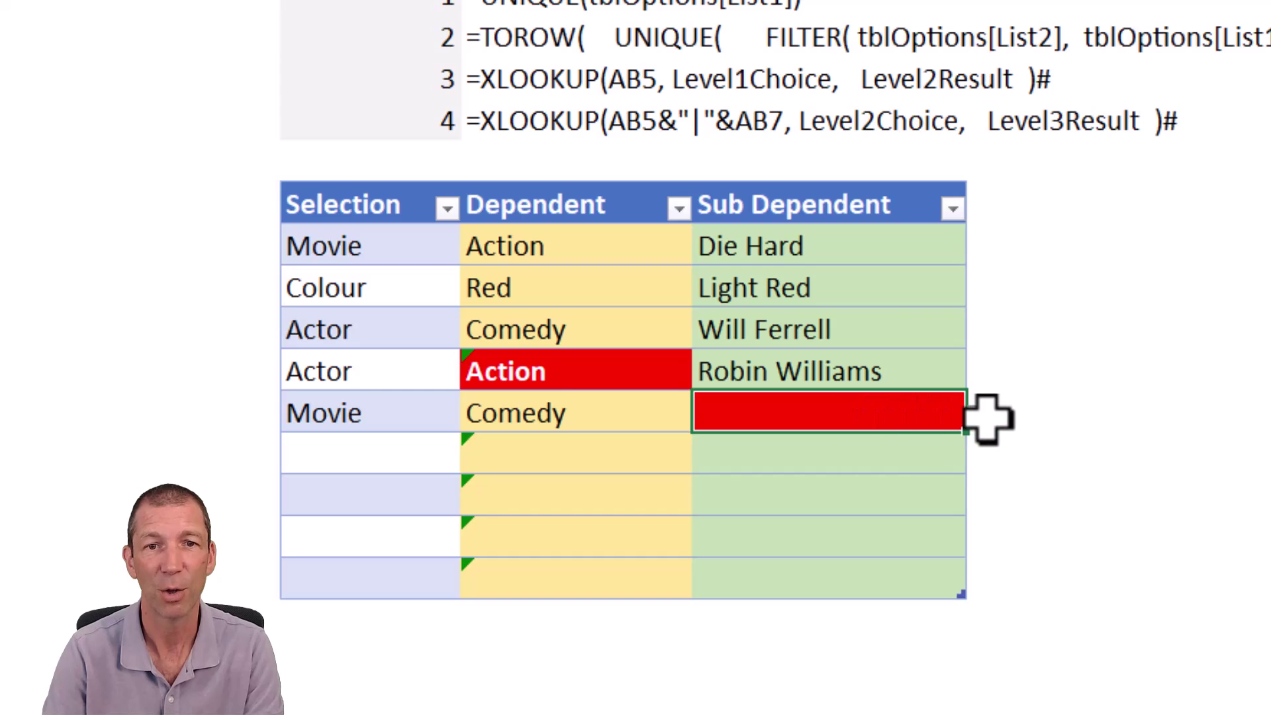
pyautogui.click(974, 419)
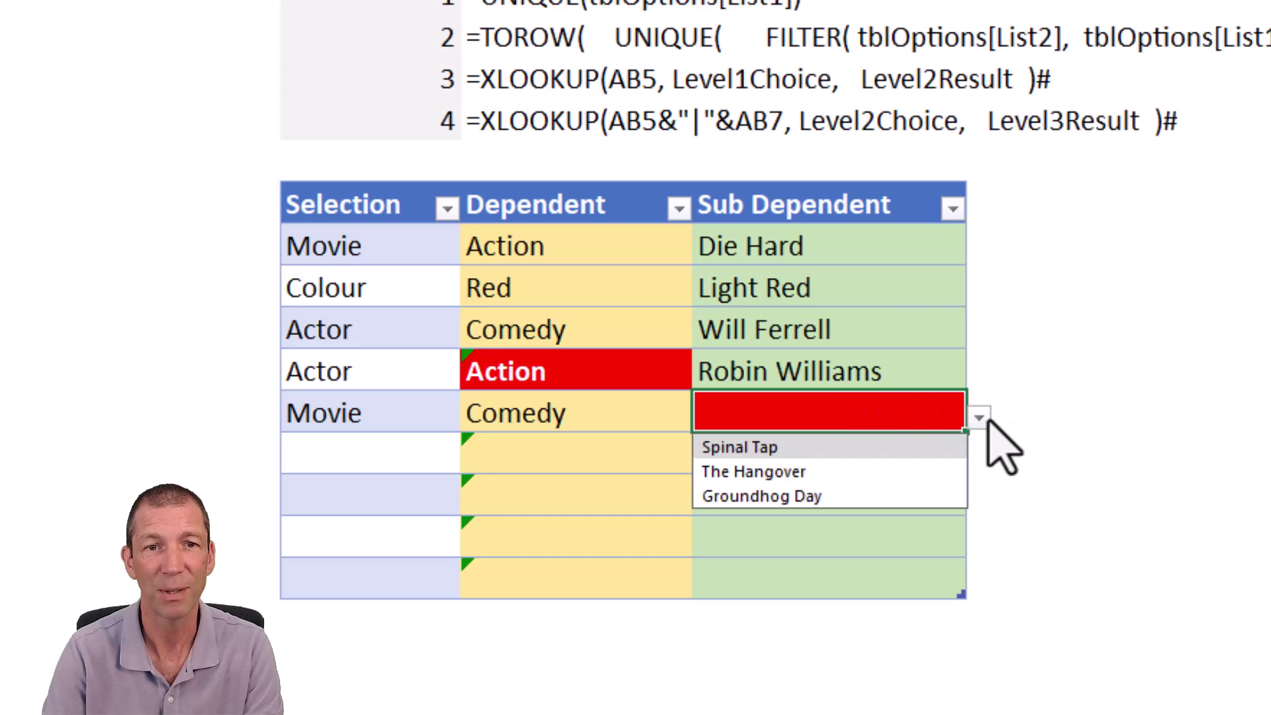
pyautogui.click(836, 471)
# - Fill the first empty row of the table with Actor as Selection and Comedy as Dependent
pyautogui.click(387, 454)
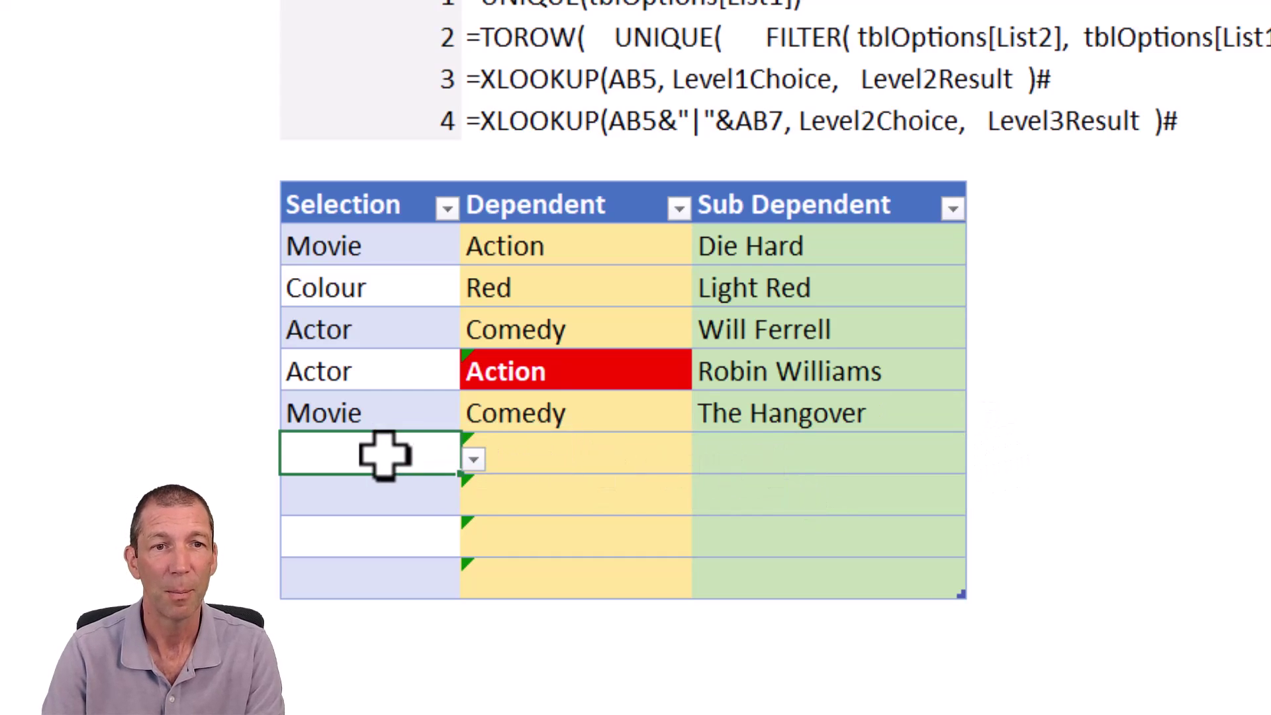
pyautogui.click(474, 459)
pyautogui.click(390, 562)
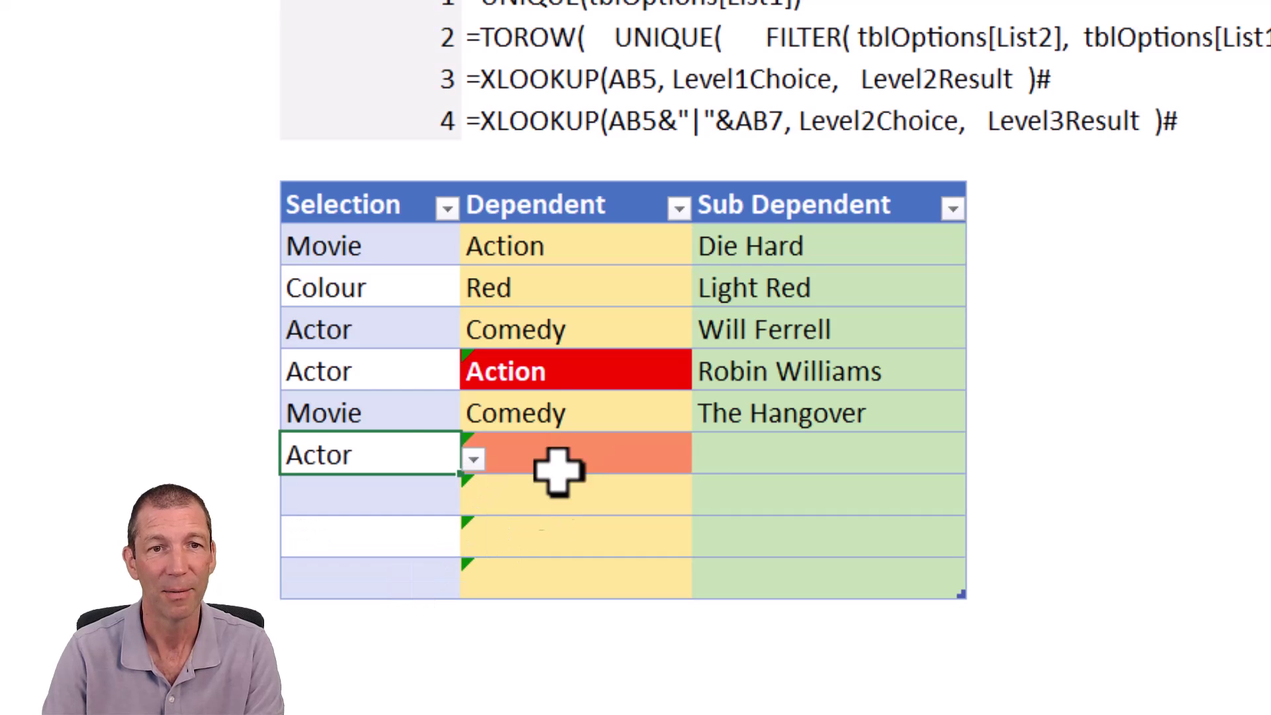
pyautogui.click(616, 450)
pyautogui.click(706, 459)
pyautogui.click(632, 489)
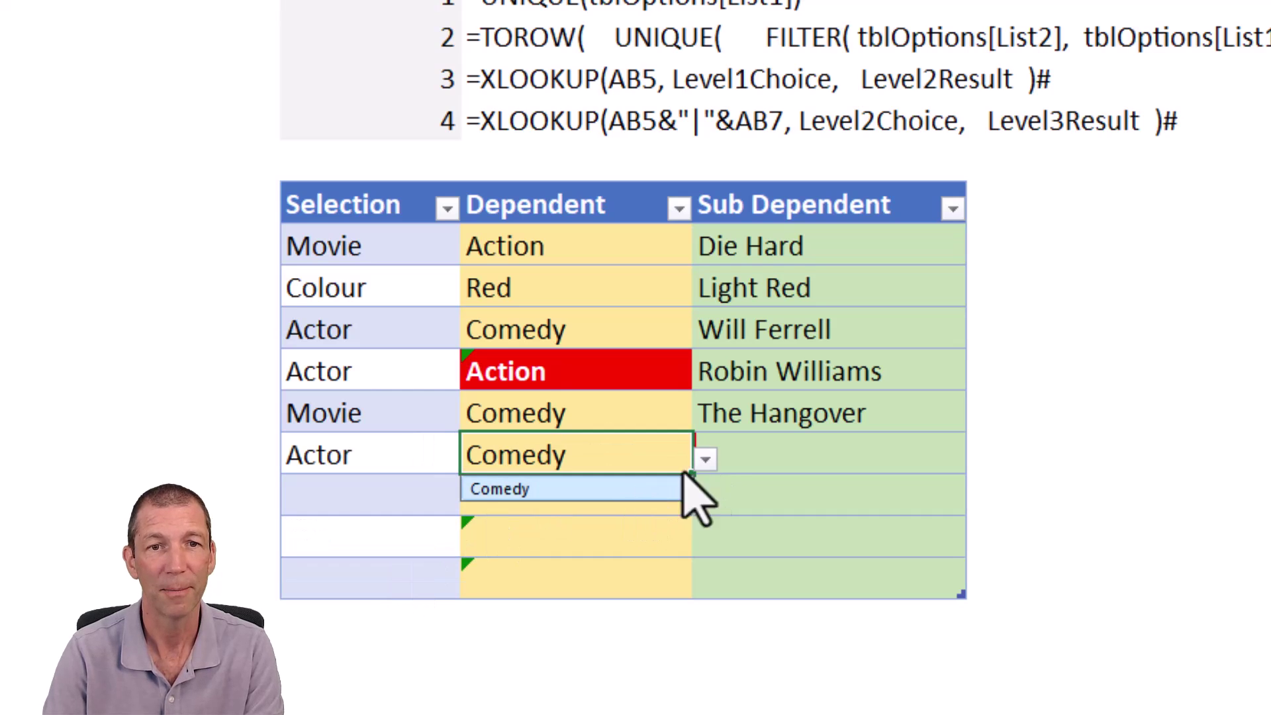
# - Choose Robin Williams as the Sub Dependent value for the last filled Actor, Comedy row
pyautogui.click(746, 450)
pyautogui.click(978, 459)
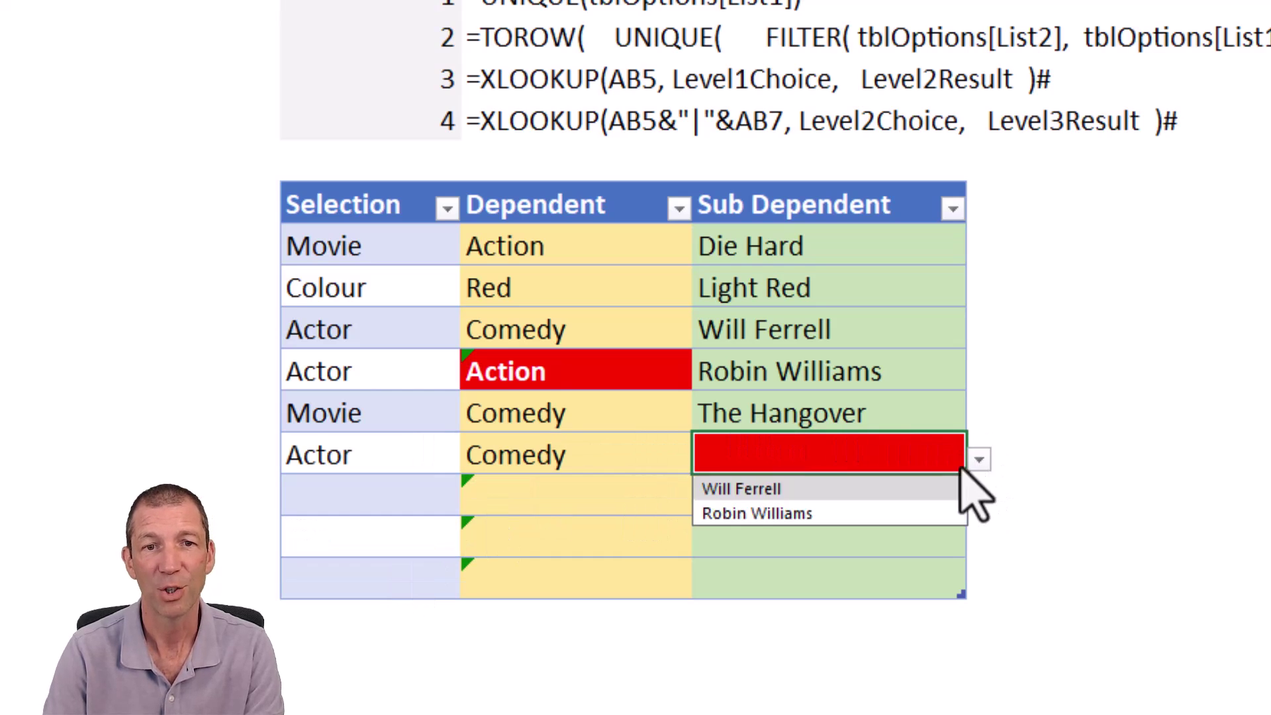
pyautogui.click(827, 519)
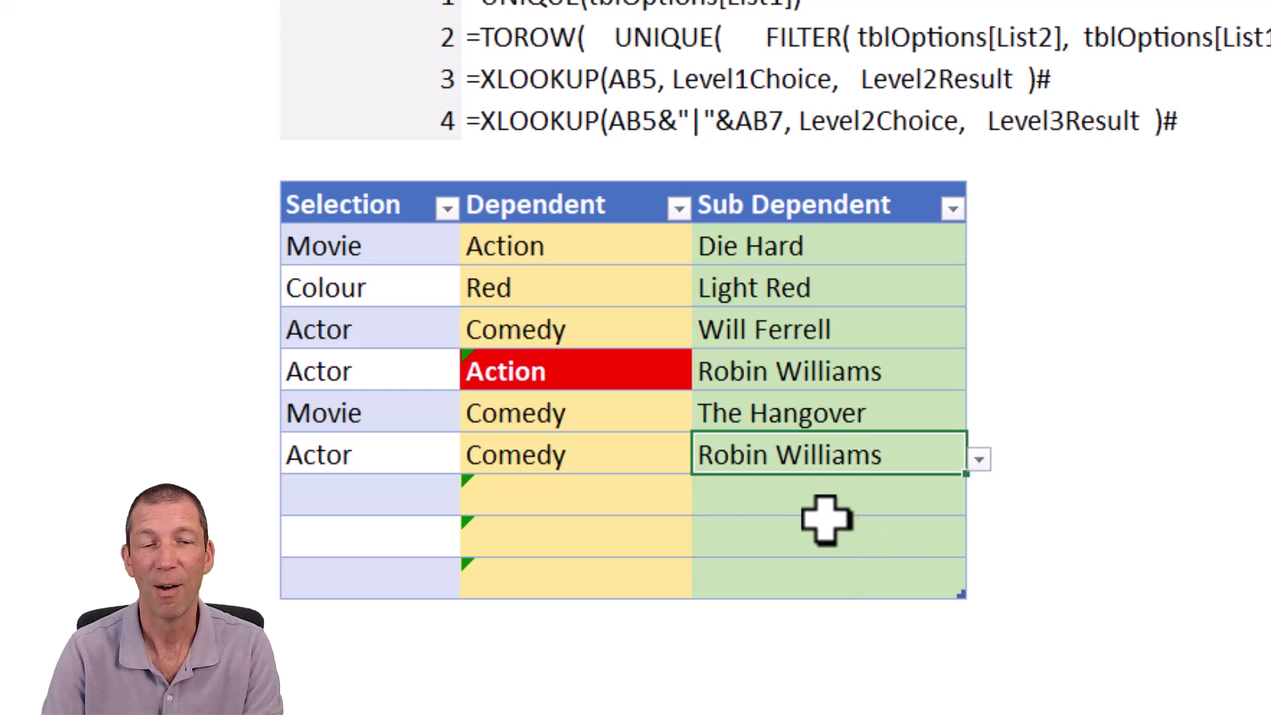
# - Try to enter the invalid text asdasd as the Dependent value of the last filled Actor row
pyautogui.click(574, 502)
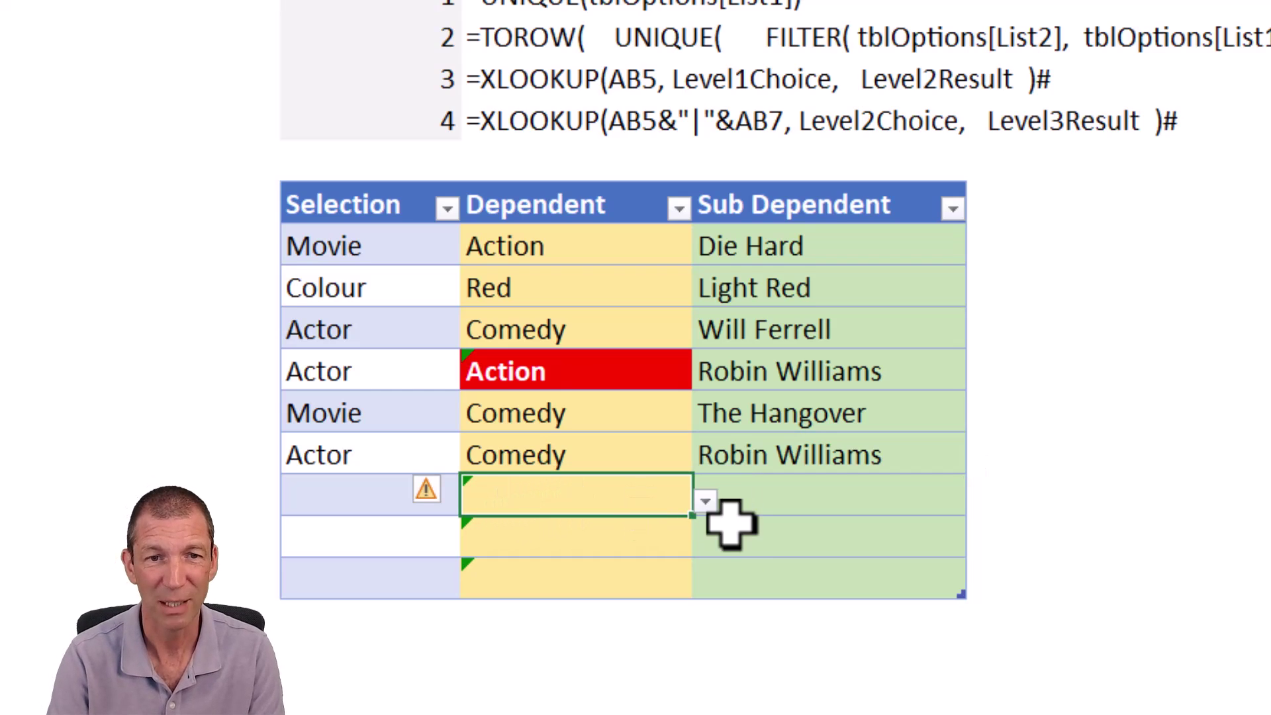
pyautogui.click(554, 439)
pyautogui.write('asdasd')
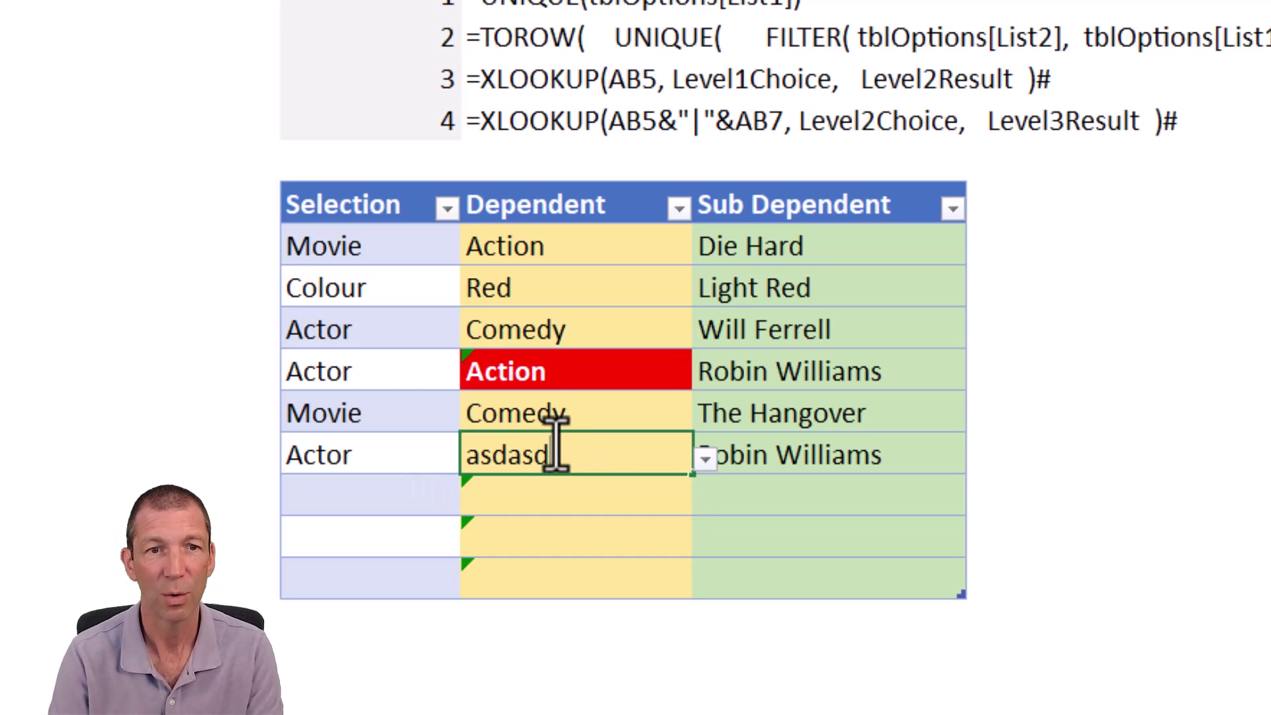
pyautogui.press('Return')
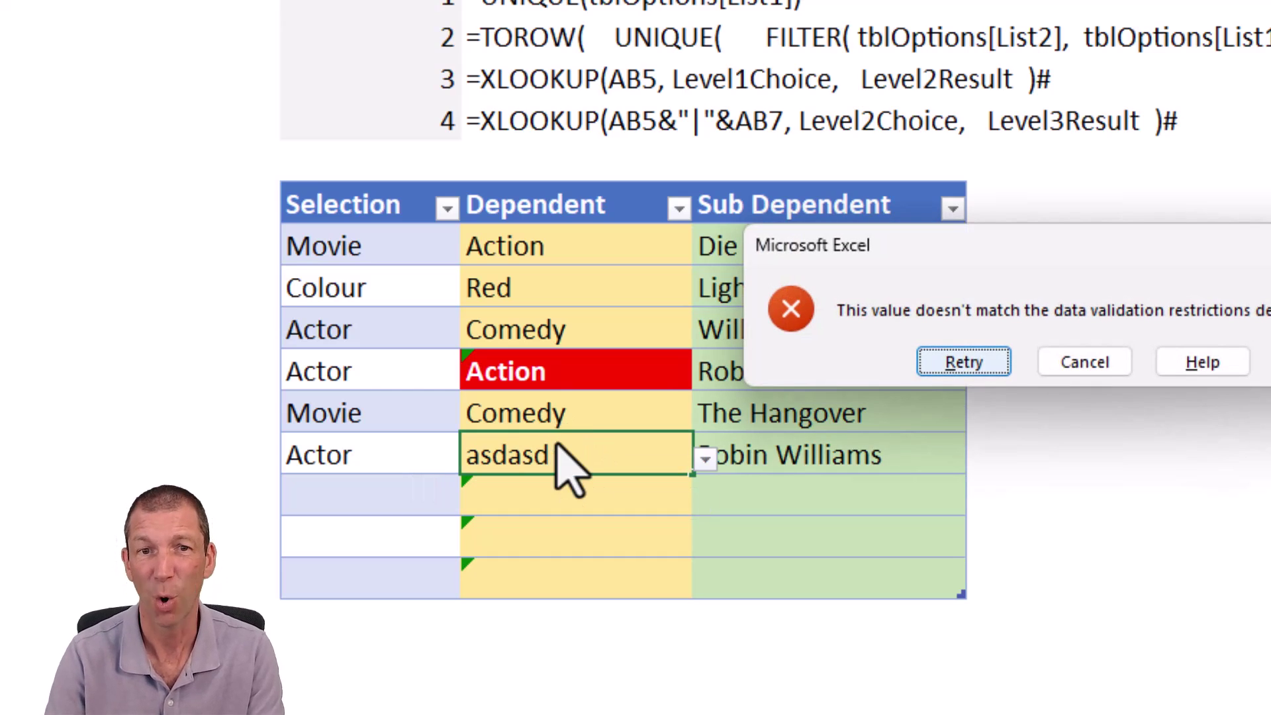
pyautogui.press('Escape')
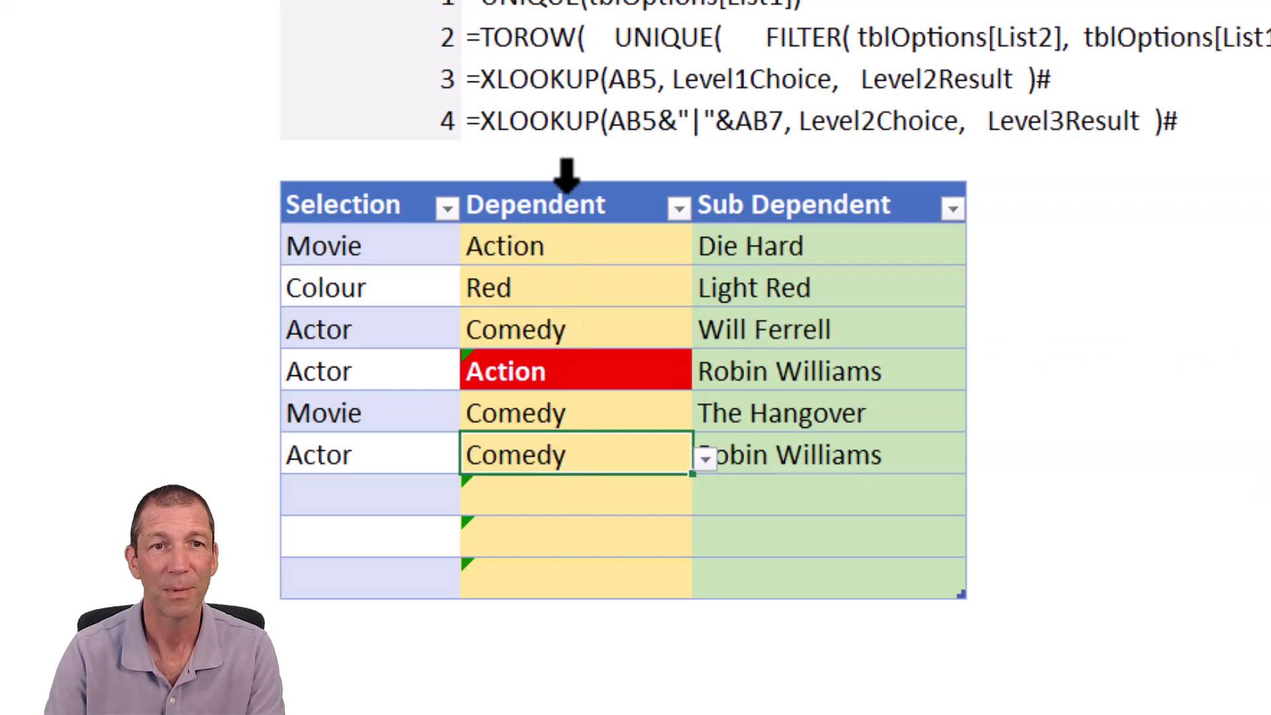
# - Review the Ignore blank option in the data validation of the whole Dependent column, leaving the settings untouched
pyautogui.click(562, 177)
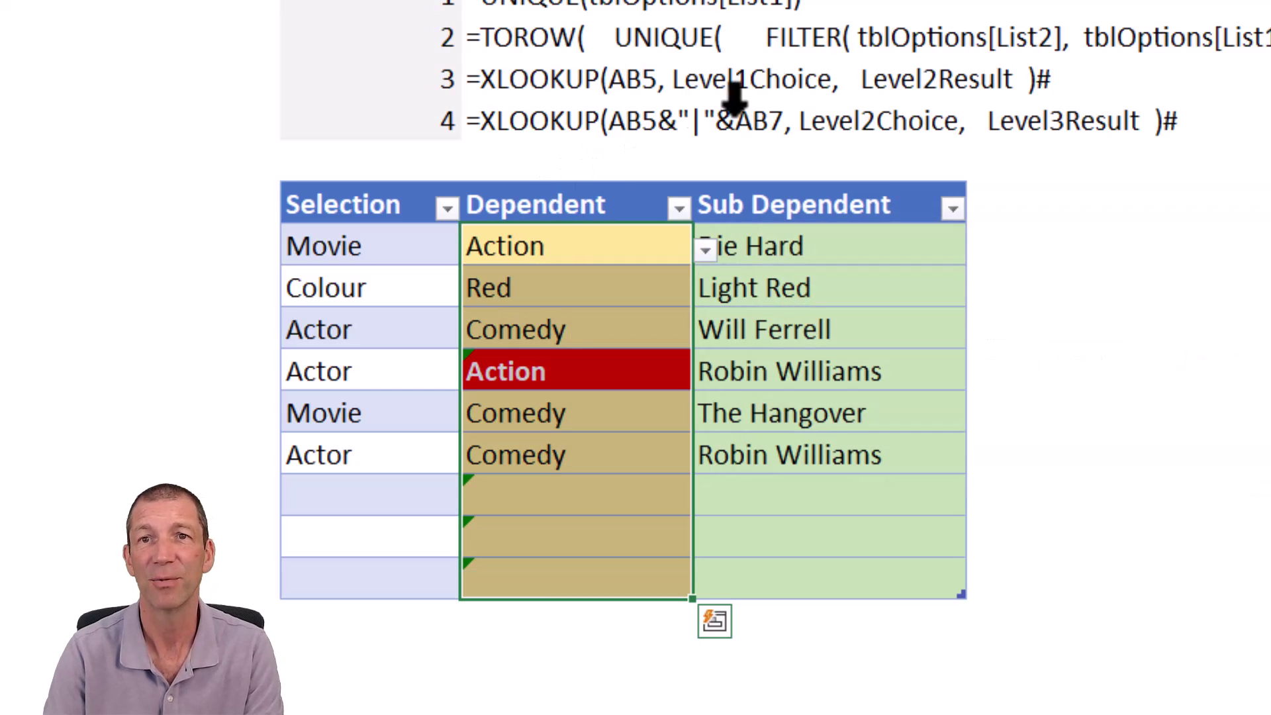
pyautogui.hotkey('alt', 'd')
pyautogui.press('l')
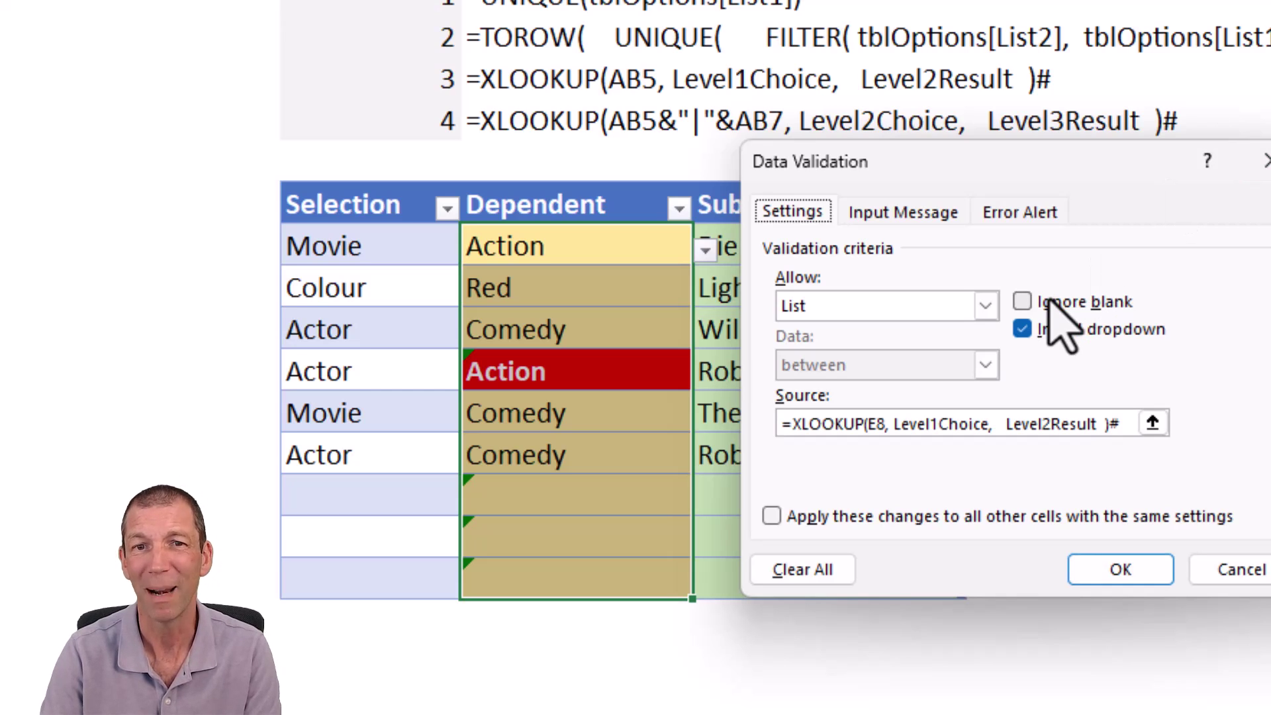
pyautogui.click(1221, 564)
# - Turn off Ignore blank in the data validation of the whole Selection column
pyautogui.click(377, 254)
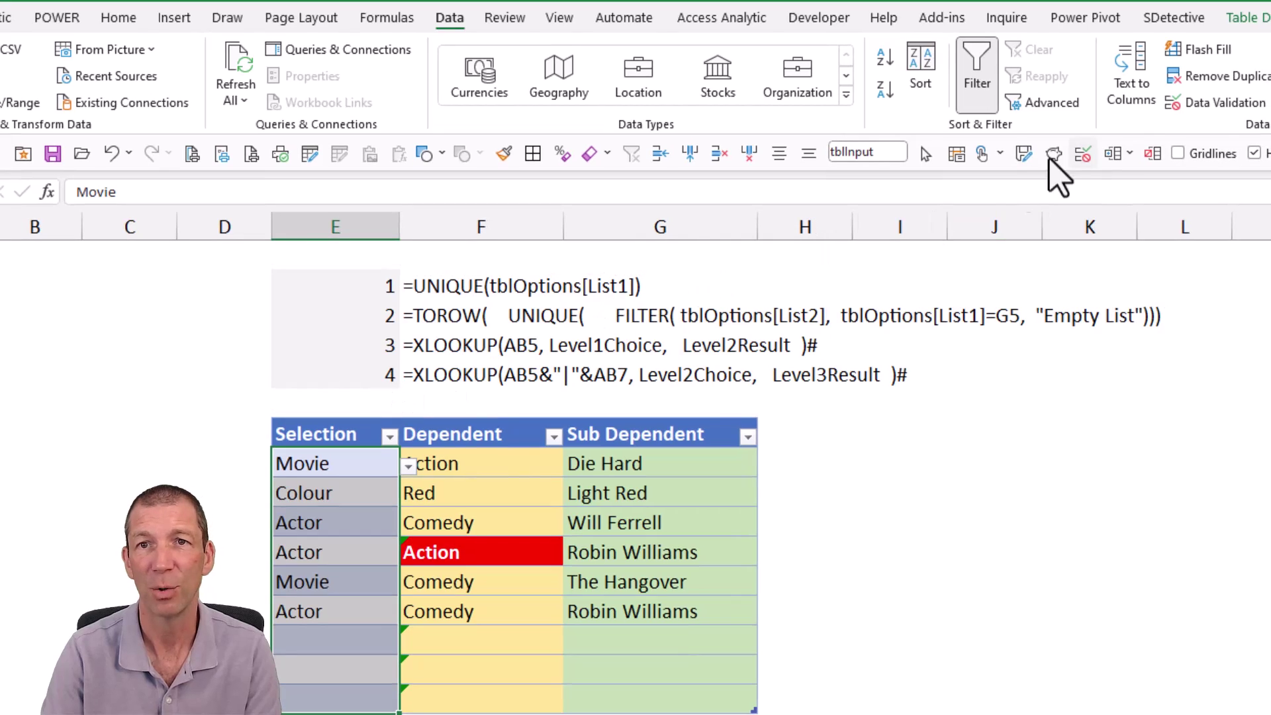
pyautogui.click(1201, 106)
pyautogui.click(797, 503)
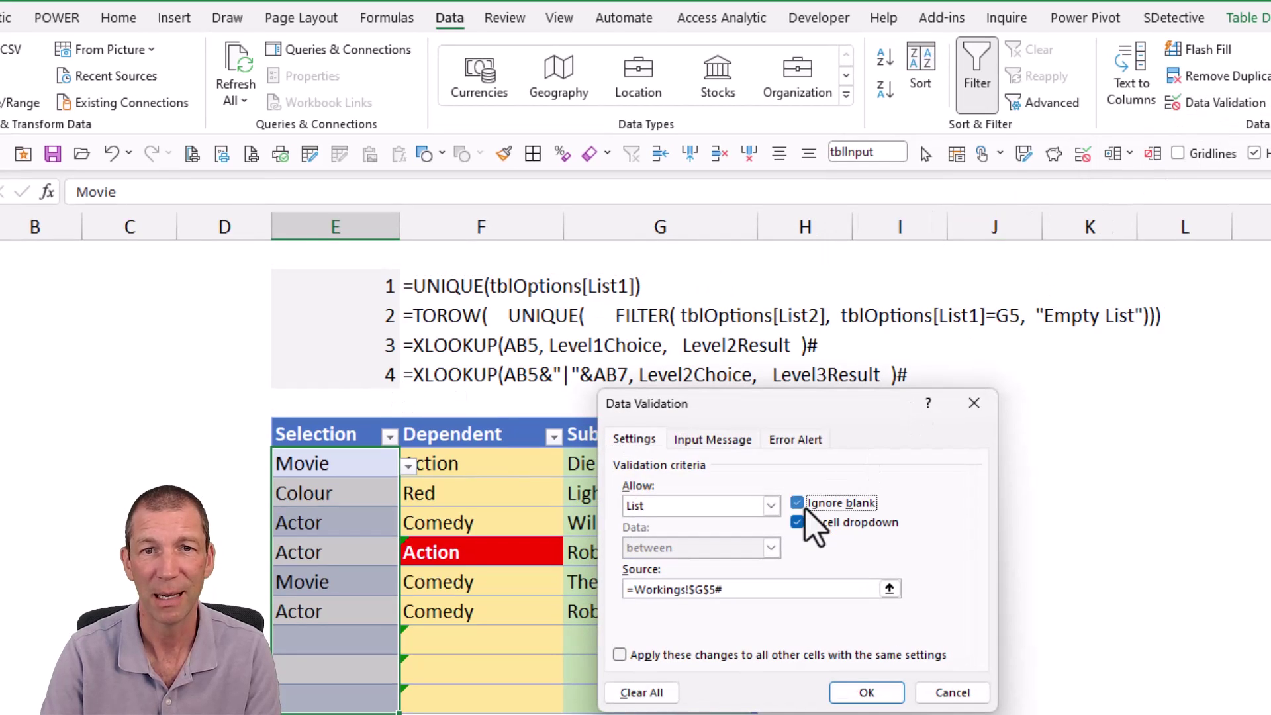
pyautogui.click(866, 693)
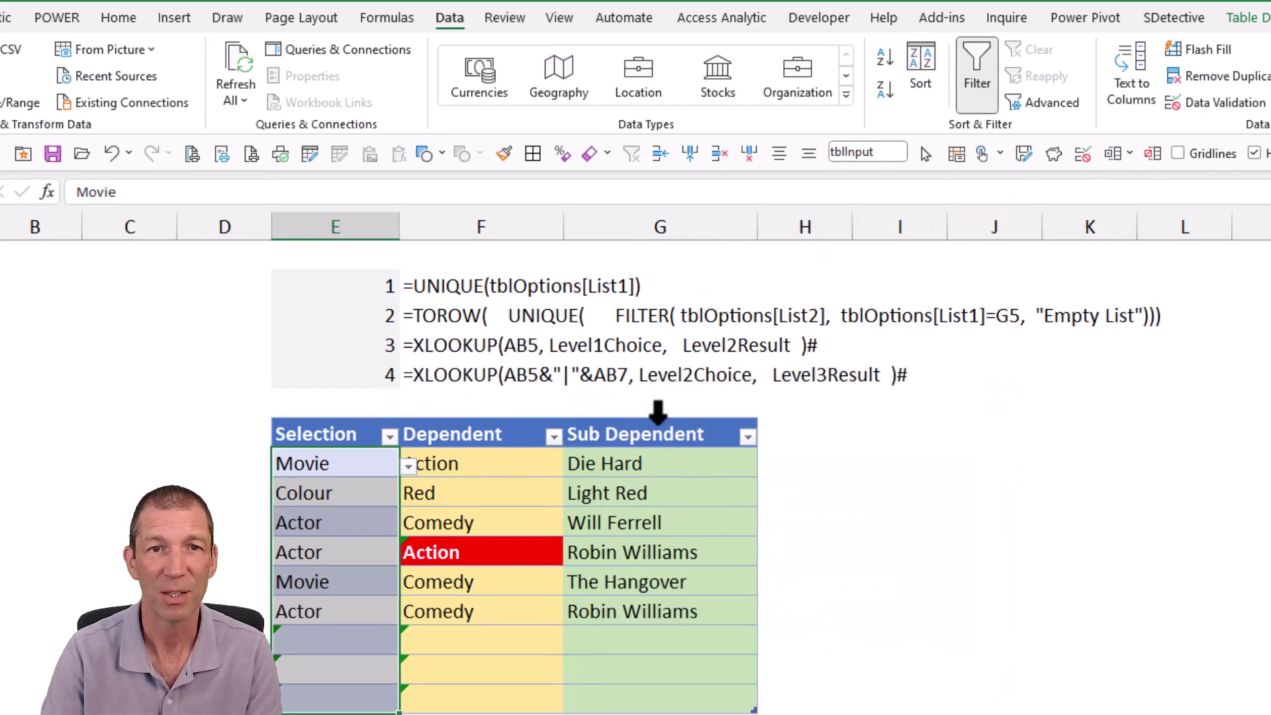
# - Turn off Ignore blank in the data validation of the whole Sub Dependent column
pyautogui.click(657, 422)
pyautogui.click(1222, 104)
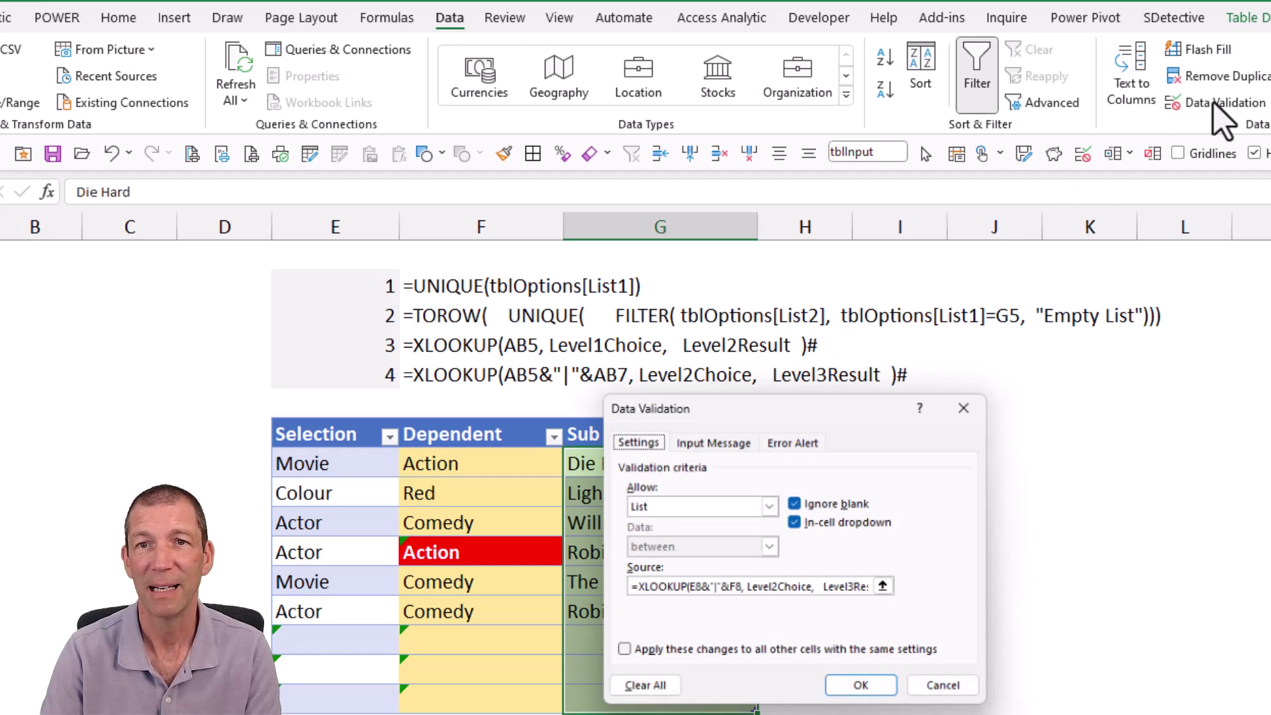
pyautogui.click(798, 503)
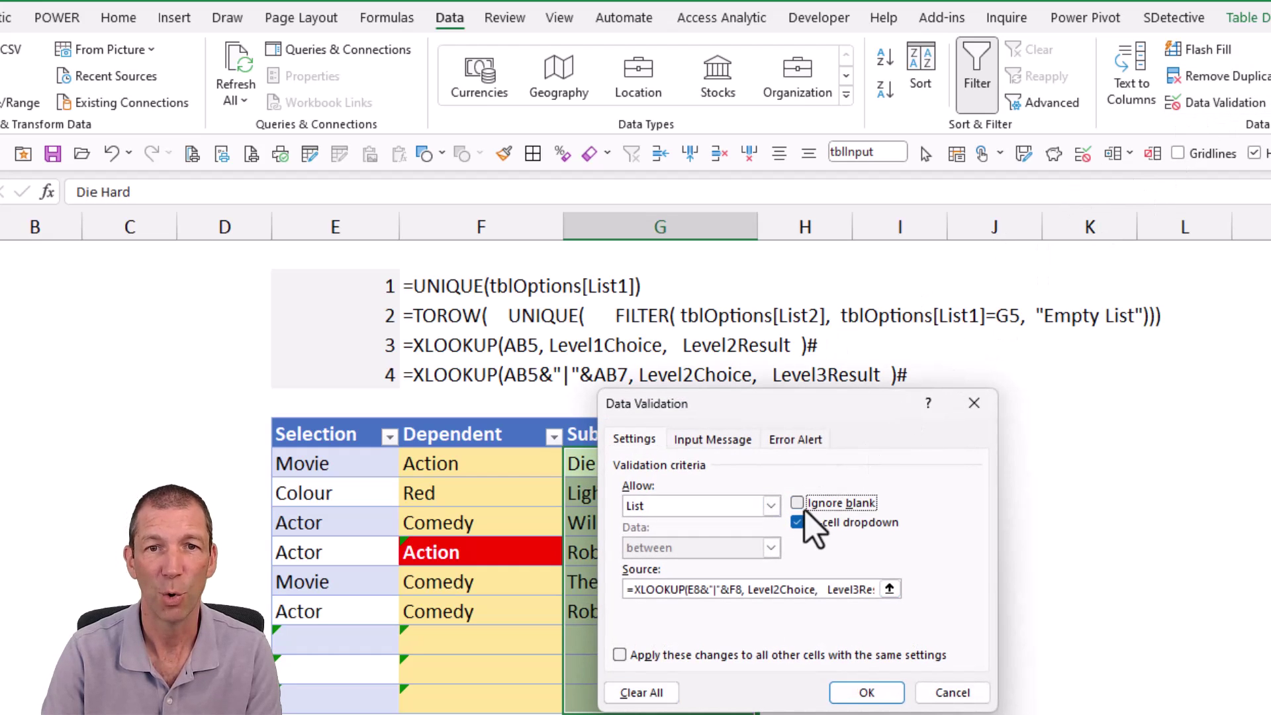
pyautogui.click(867, 692)
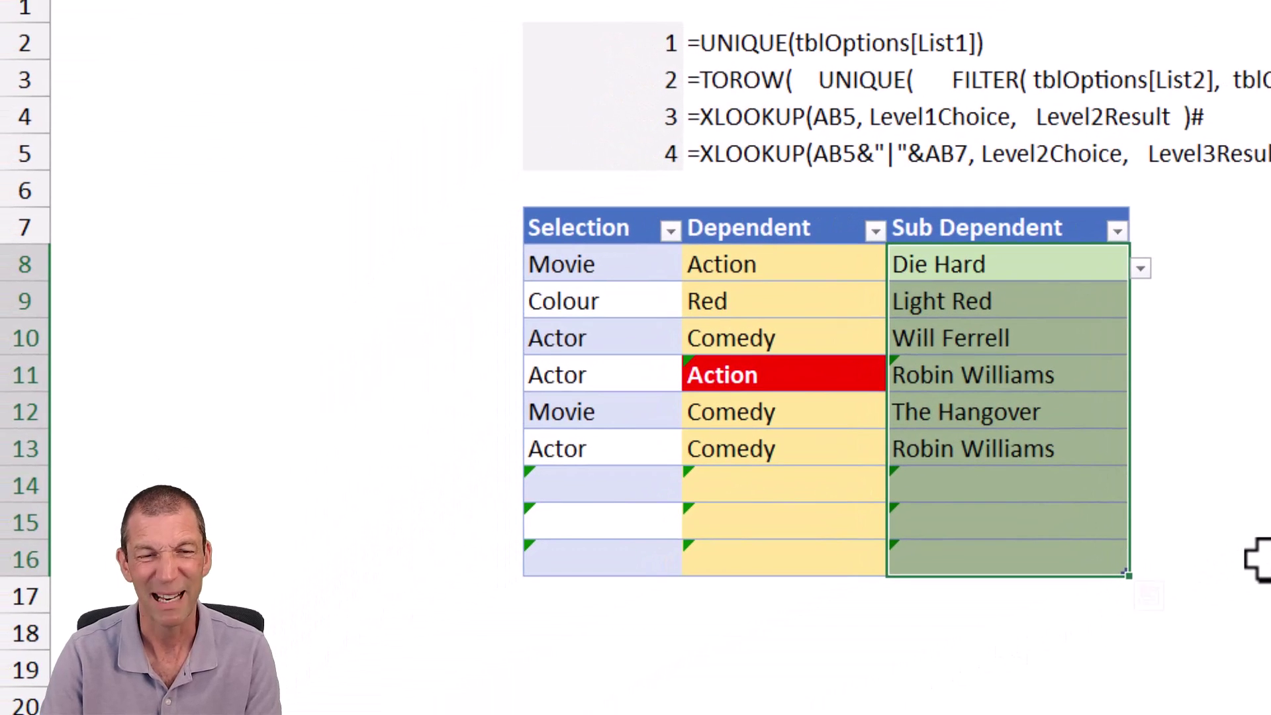
# - Ignore the data validation errors flagged on the empty table cells in rows 14 to 16
pyautogui.click(581, 487)
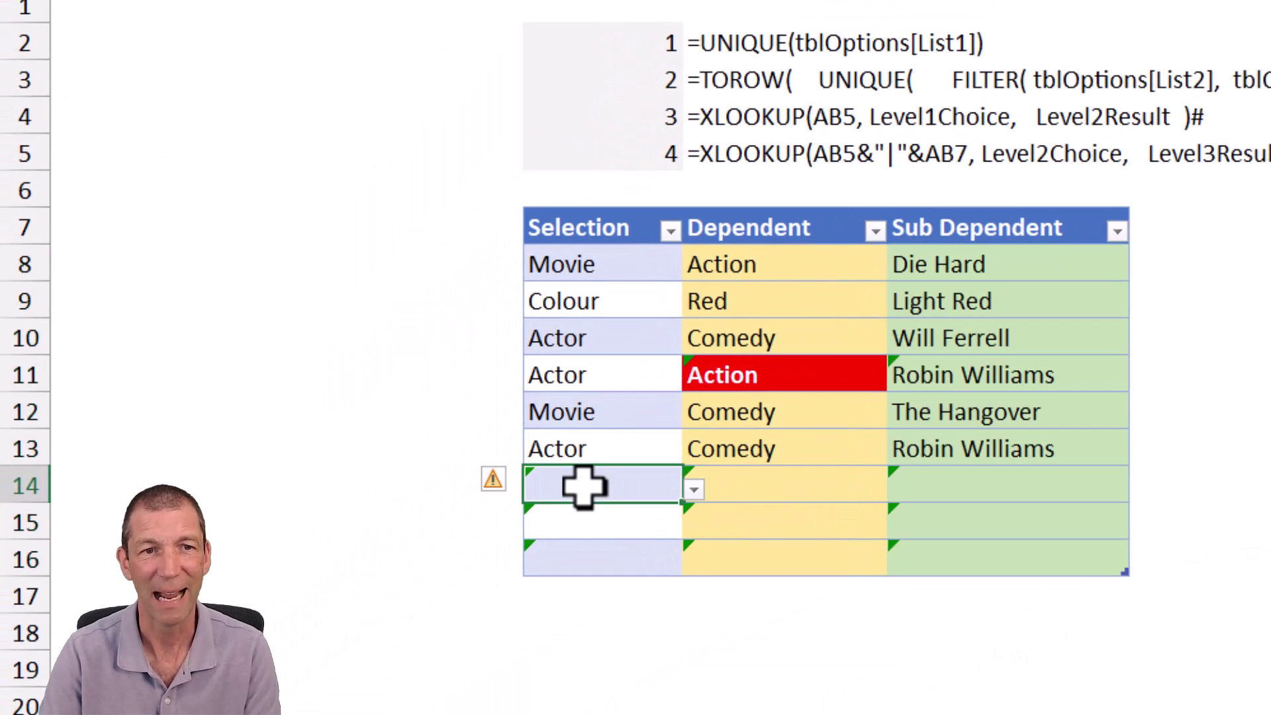
pyautogui.click(496, 481)
pyautogui.click(619, 488)
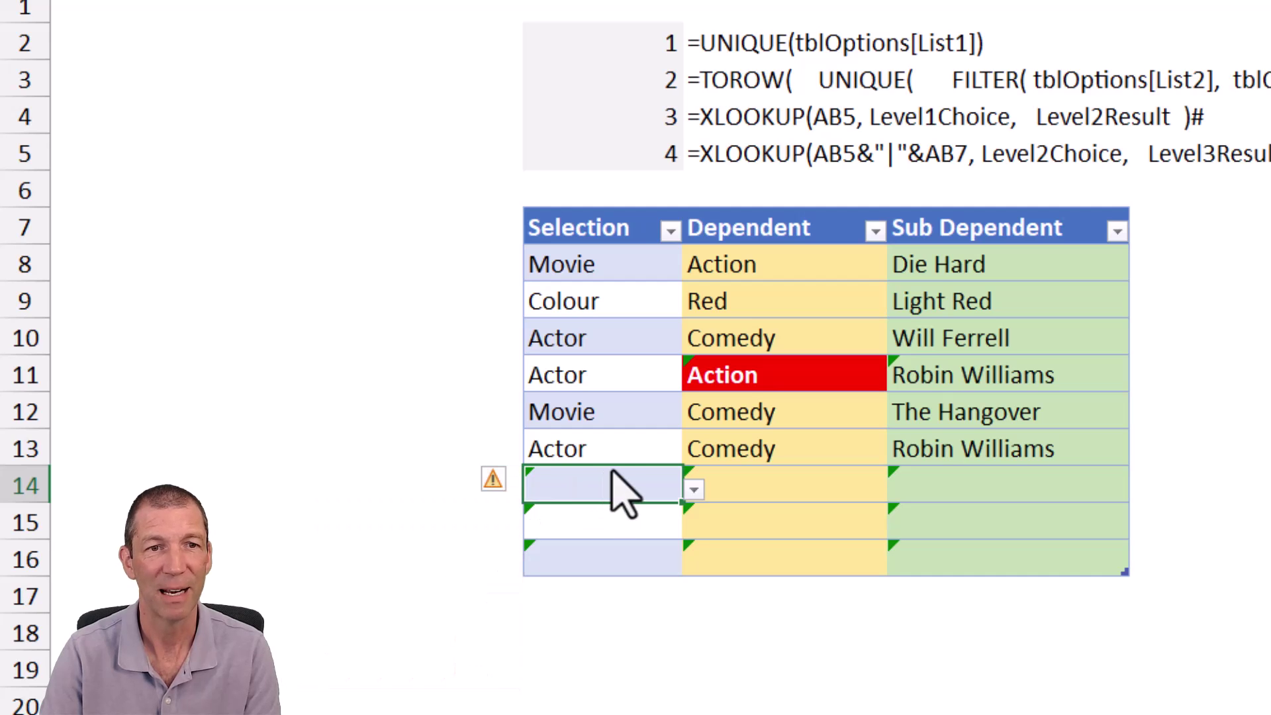
pyautogui.moveTo(594, 474); pyautogui.dragTo(1026, 562)
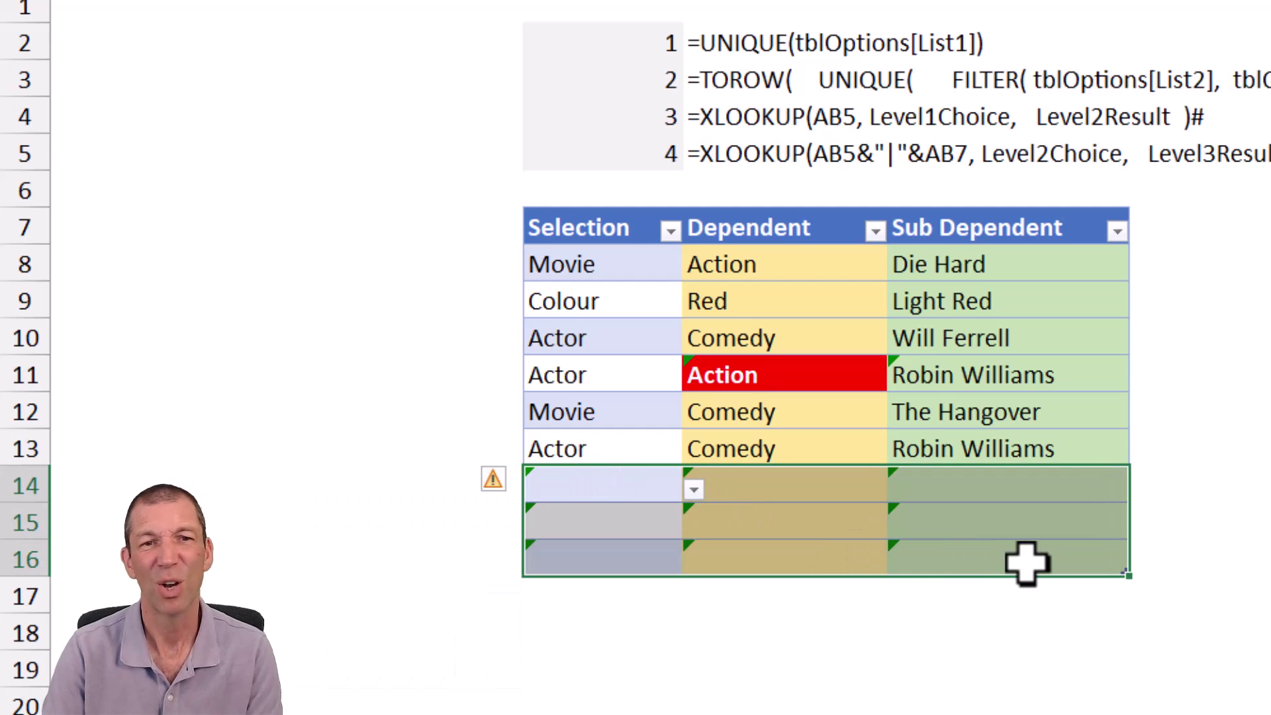
pyautogui.click(503, 493)
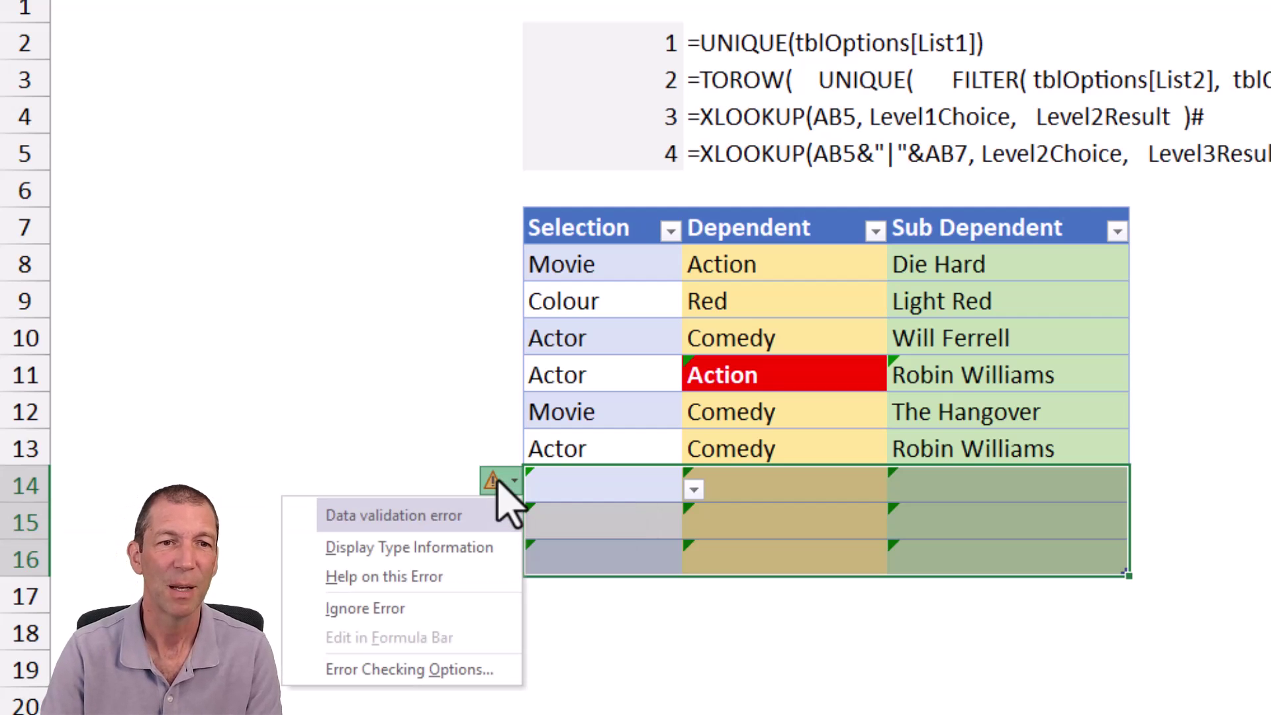
pyautogui.moveTo(581, 489); pyautogui.dragTo(1019, 562)
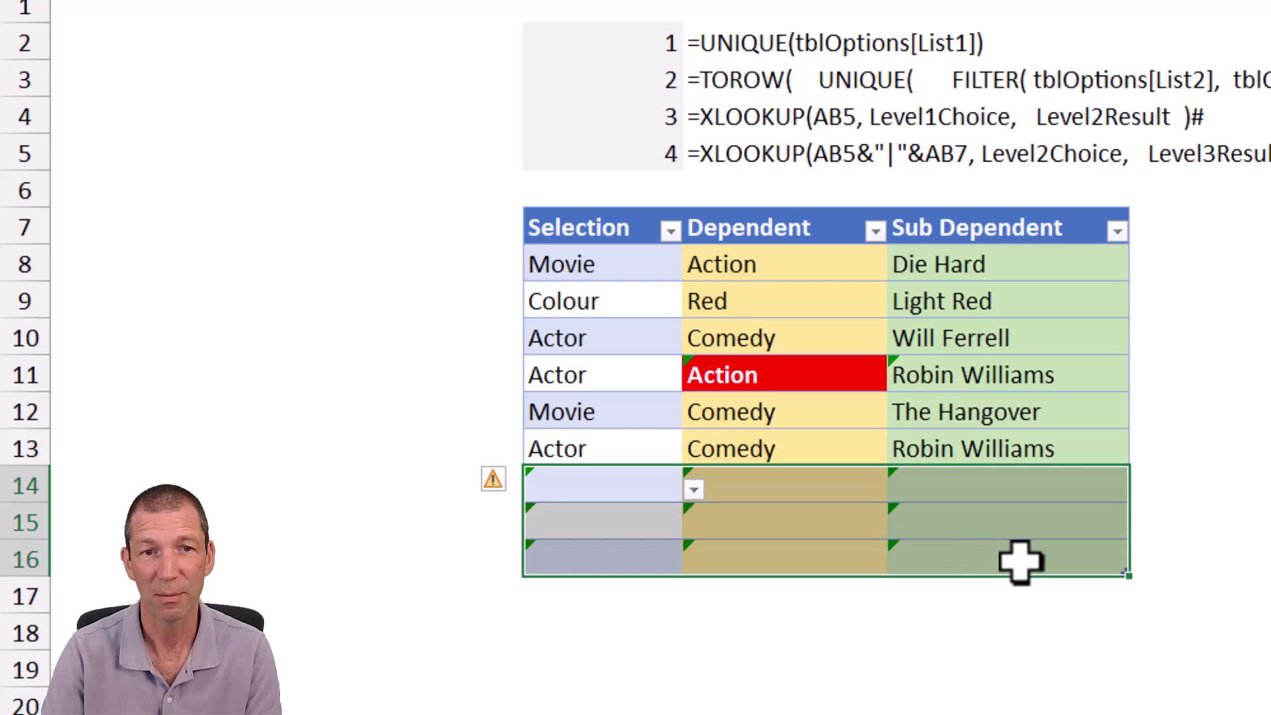
pyautogui.click(502, 483)
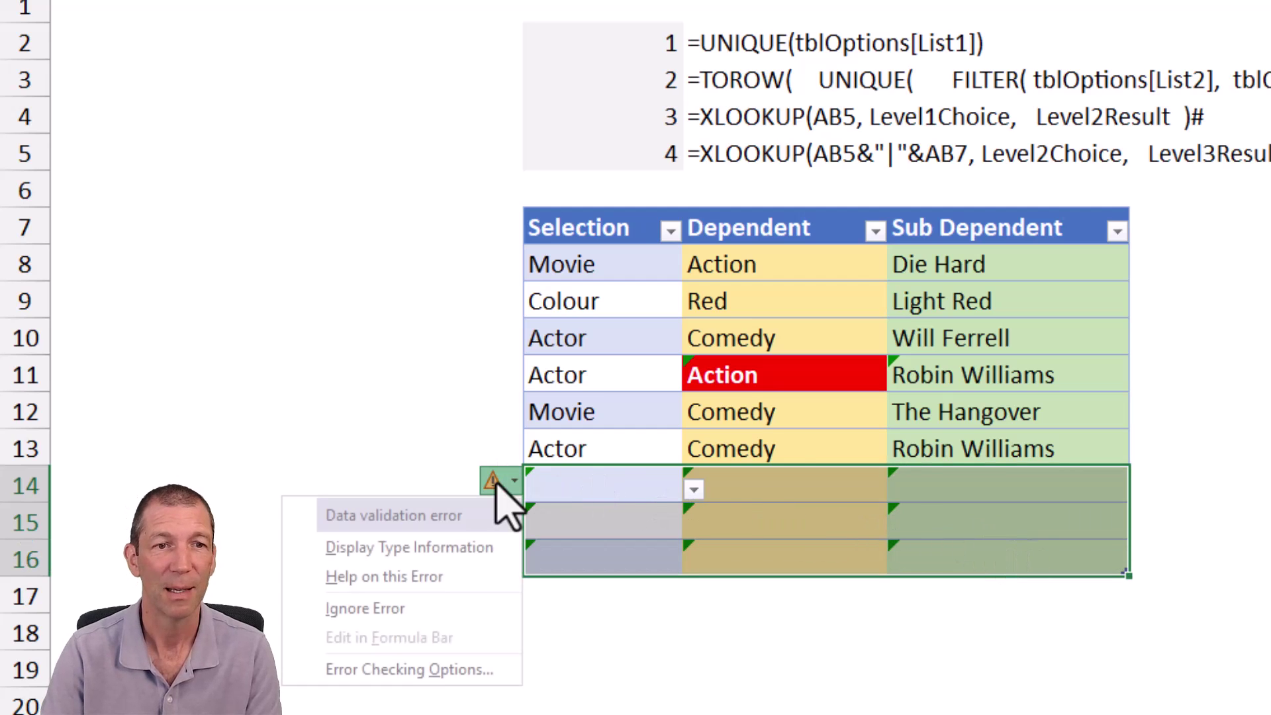
pyautogui.click(438, 609)
# - Try to enter the invalid text asdasd in the empty Dependent cell of row 14
pyautogui.click(822, 483)
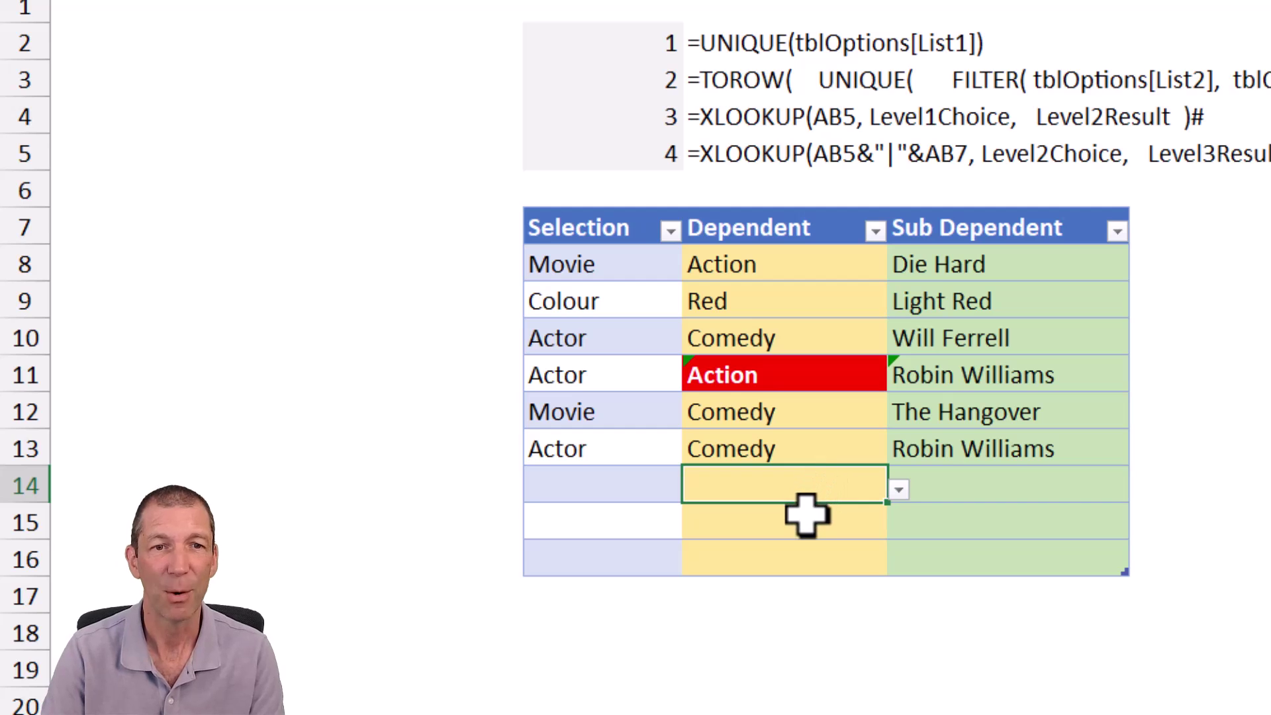
pyautogui.write('asdasd')
pyautogui.press('Return')
pyautogui.press('Return')
pyautogui.press('Escape')
# - Try to enter the invalid text asdasd in the empty Selection cell of row 14
pyautogui.click(618, 485)
pyautogui.write('asdasd')
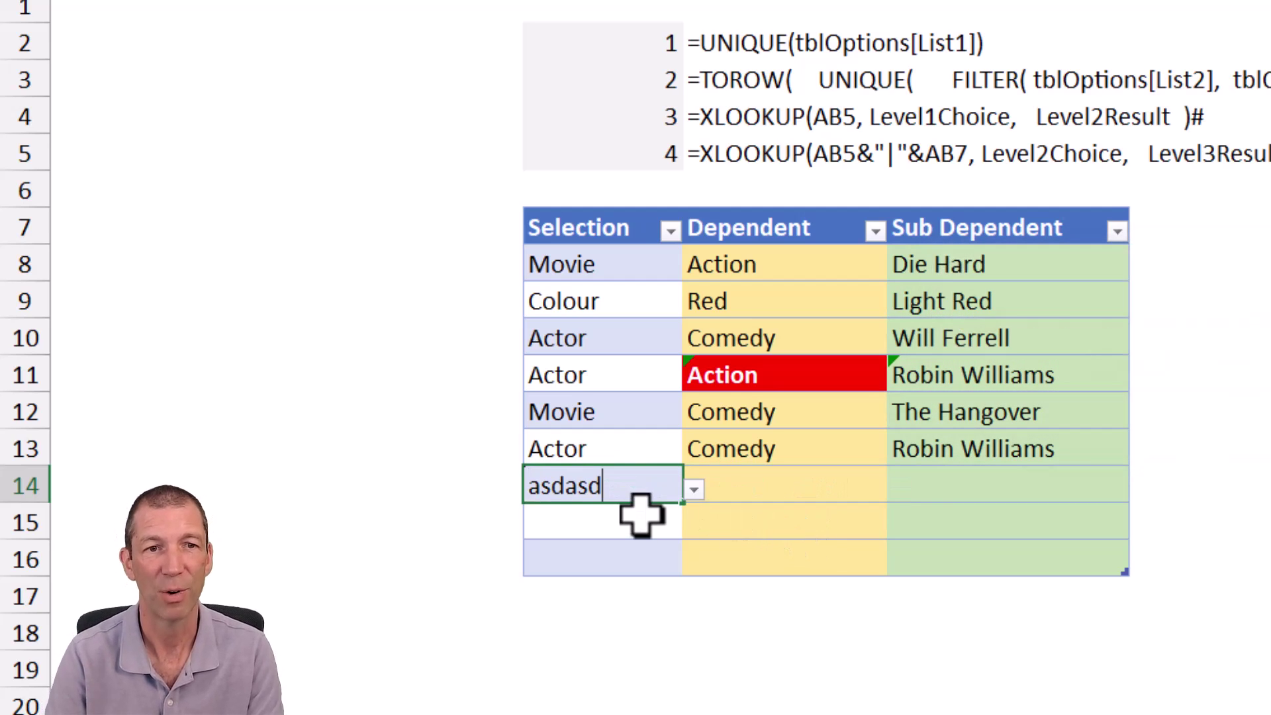
pyautogui.press('Return')
pyautogui.press('Return')
pyautogui.press('Escape')
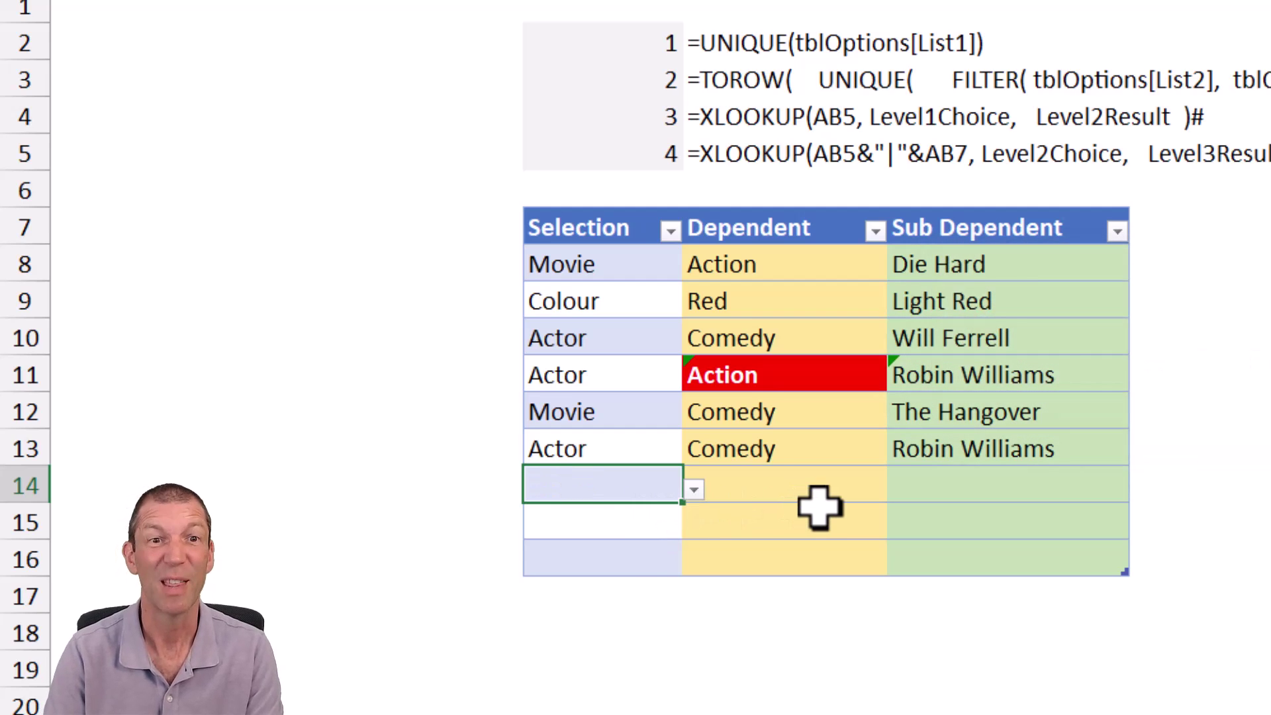